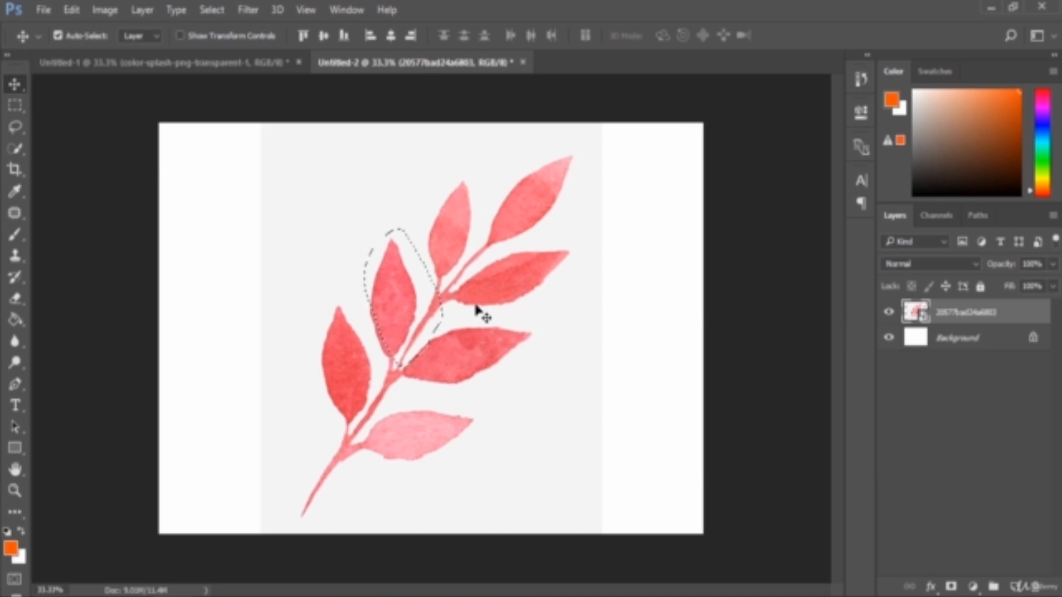
- Try moving the selected leaf on its layer and undo the move
left_click_drag(522, 280, 490, 285)
key("ctrl+z")
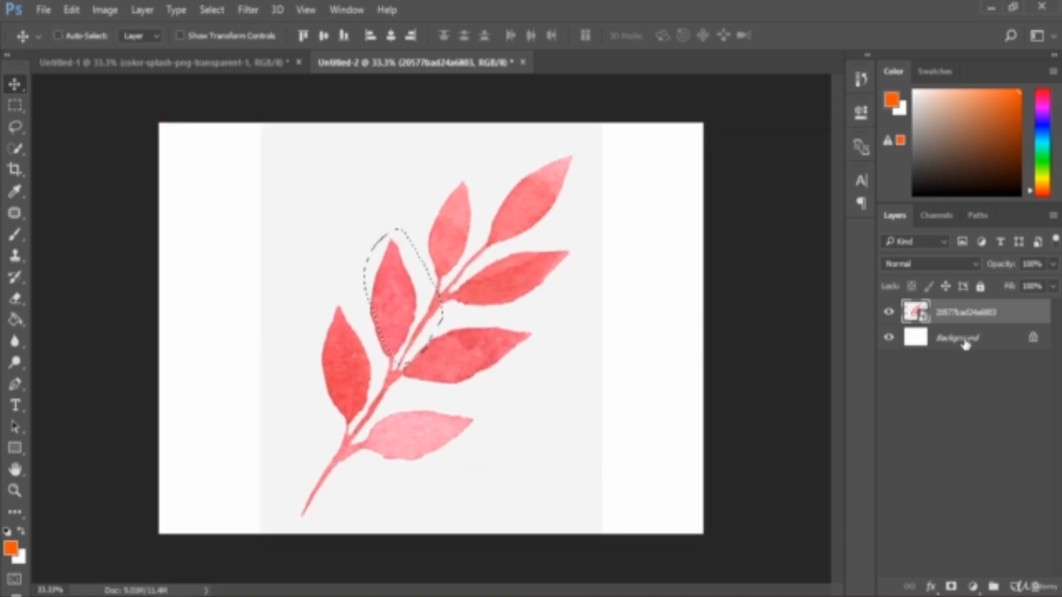
- Merge the leaf layer down into the Background layer
left_click(965, 343, "shift")
key("ctrl+e")
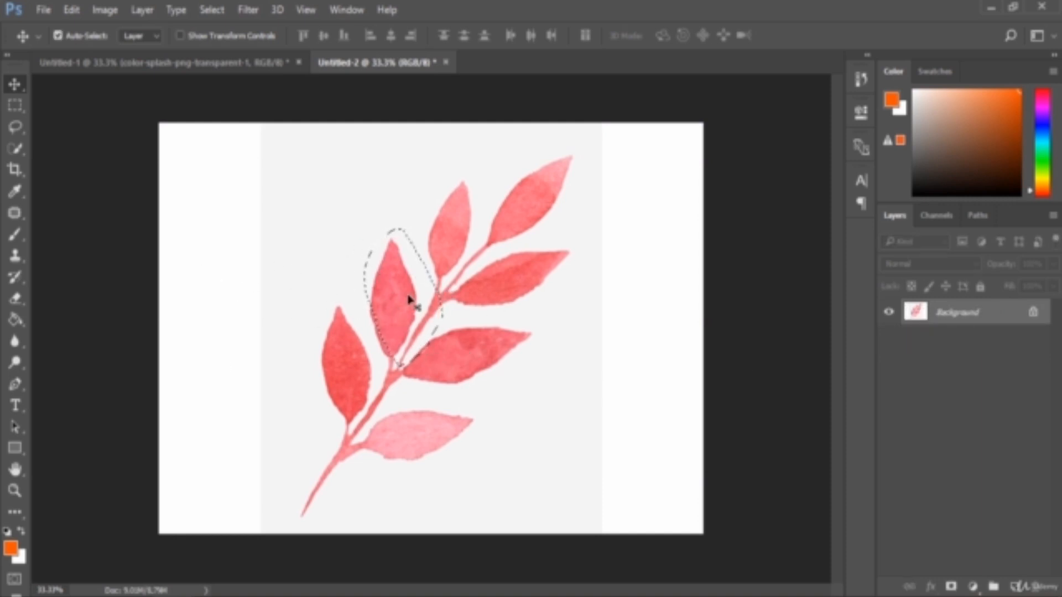
- Try moving the selected leaf on the merged layer, undo the move, and deselect
left_click_drag(422, 281, 476, 229)
key("ctrl+z")
key("ctrl+d")
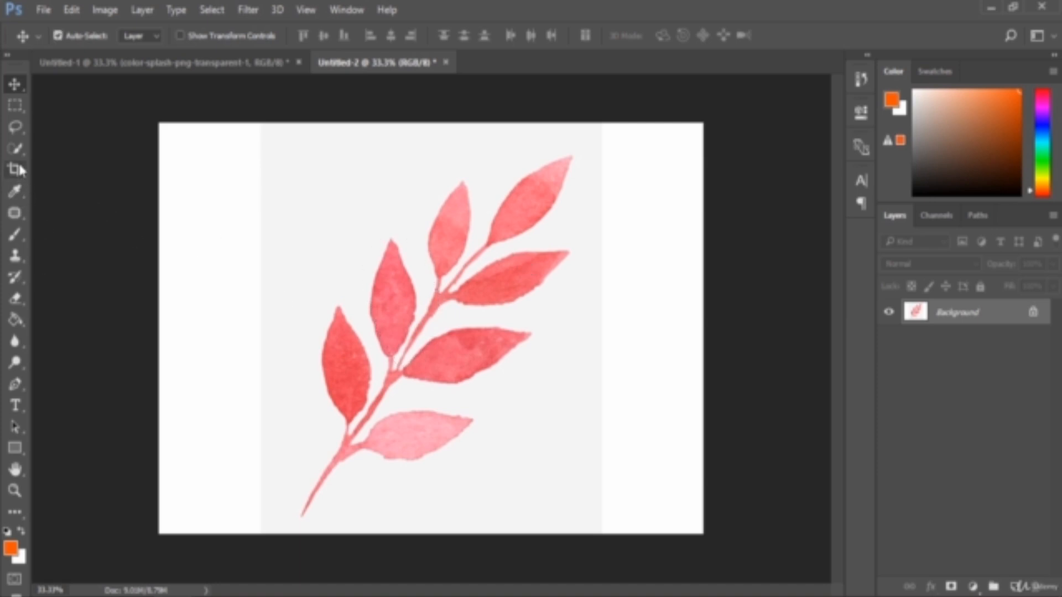
- With the Polygonal Lasso tool, select a diamond-shaped area around the upper-middle leaf and shift the selection outline left
left_click(24, 130)
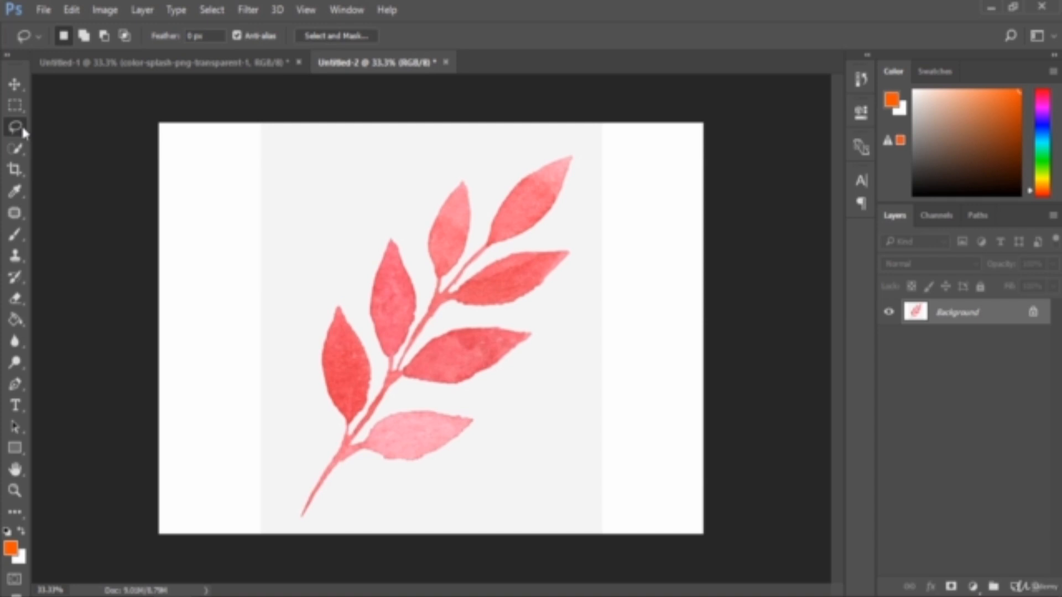
right_click(23, 129)
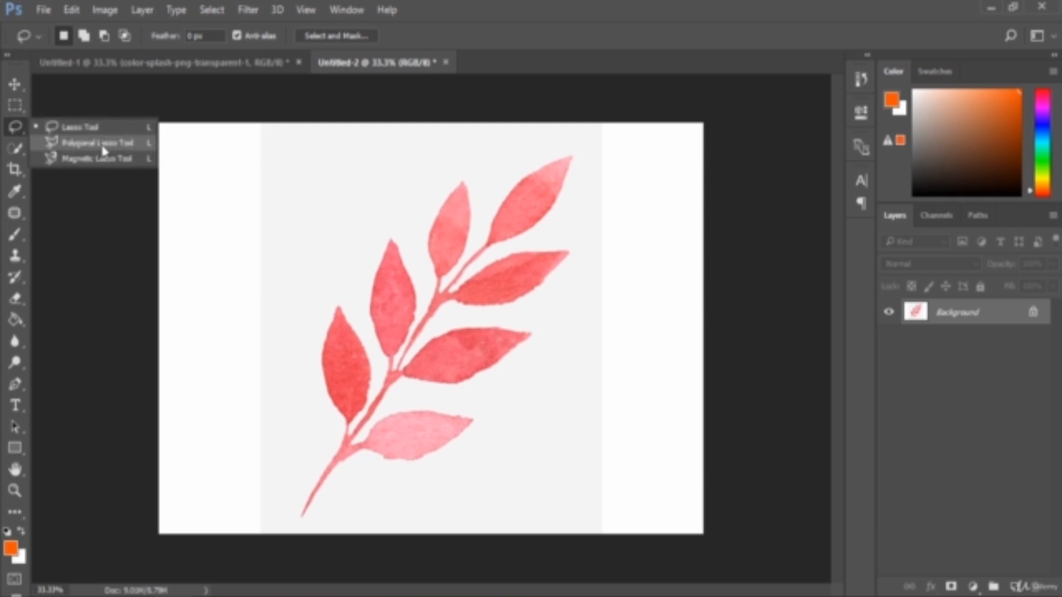
left_click(116, 146)
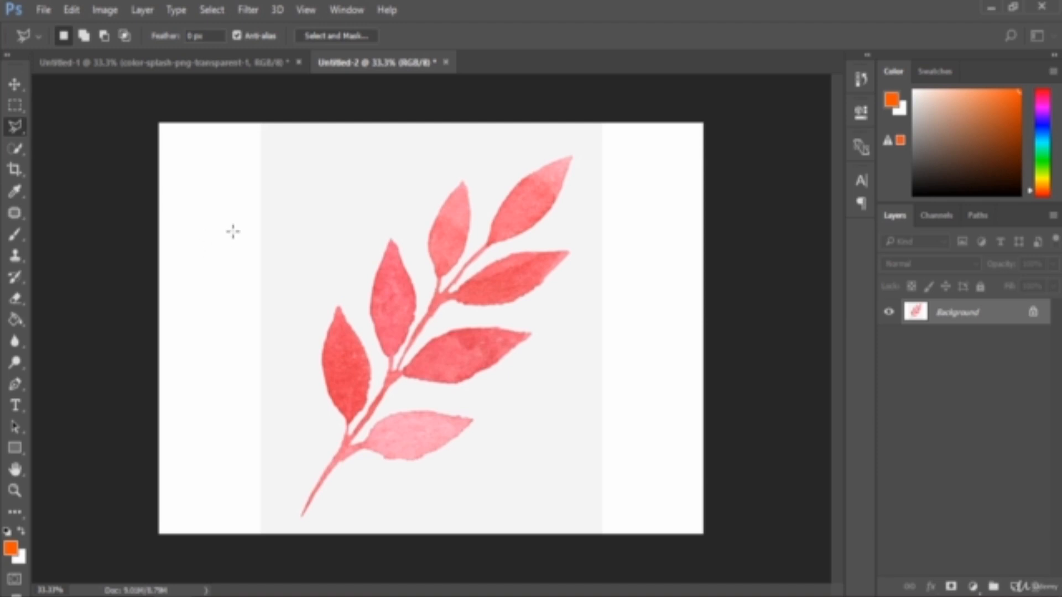
left_click(450, 288)
left_click(381, 205)
left_click(459, 144)
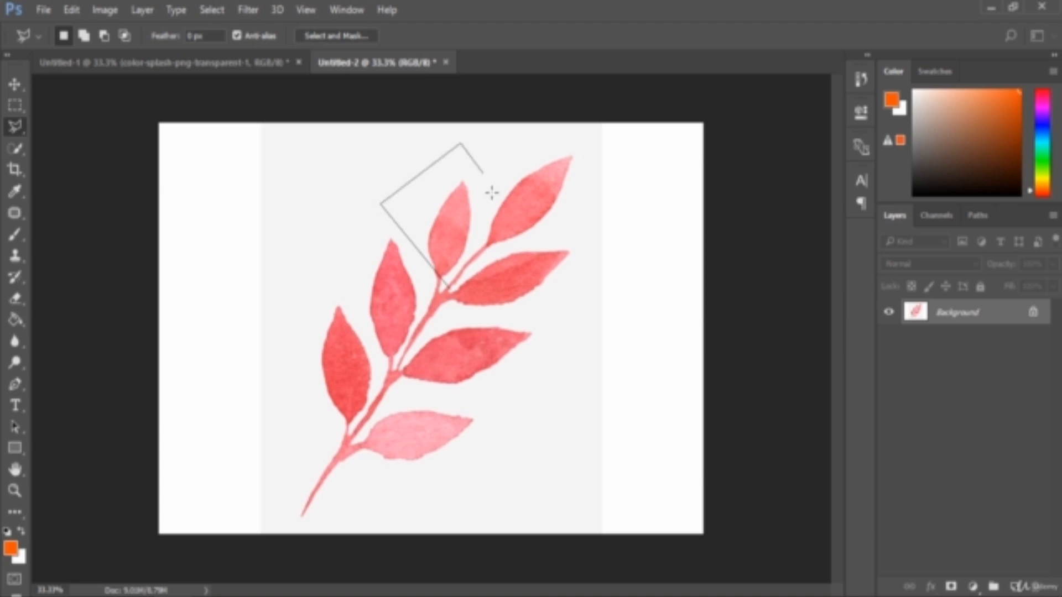
left_click(542, 239)
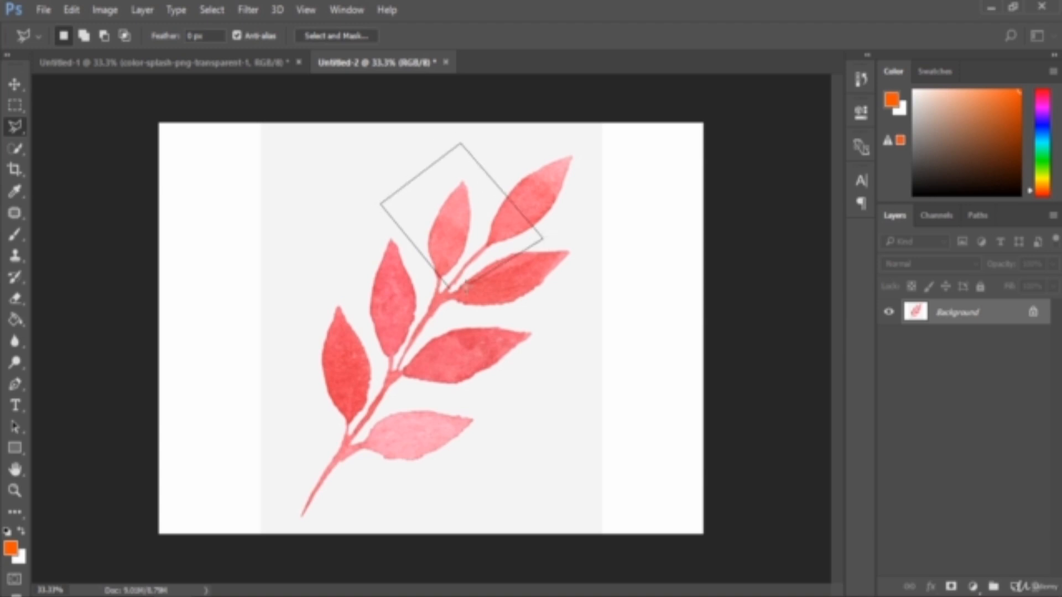
left_click(451, 290)
mouse_move(477, 262)
left_mouse_down()
mouse_move(404, 312)
mouse_move(456, 262)
mouse_move(435, 296)
left_mouse_up()
- Try moving the selected pixels with the Move tool, undo the move, and deselect
left_click(15, 84)
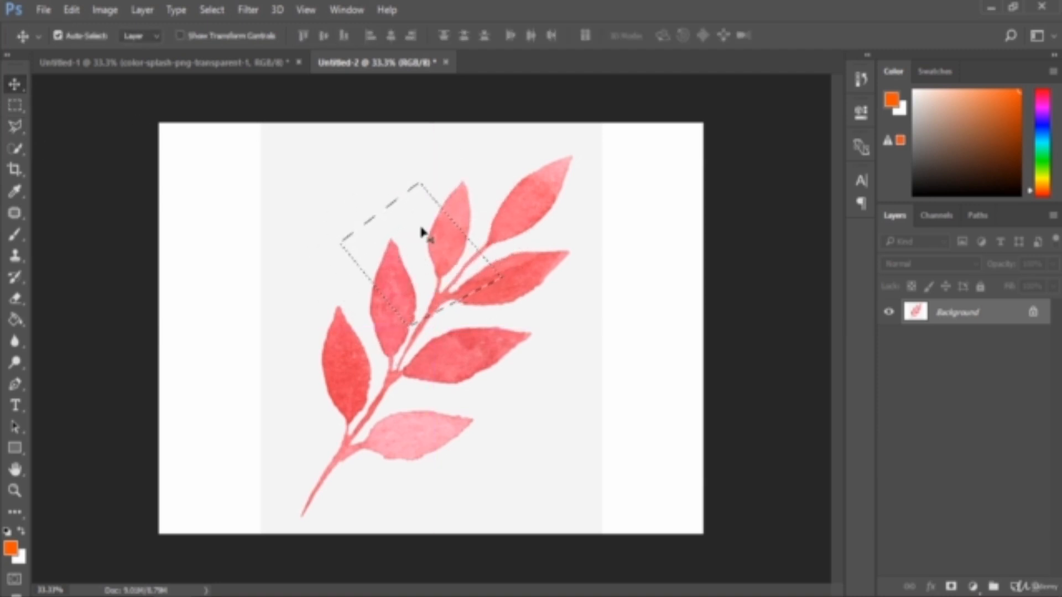
mouse_move(422, 231)
left_mouse_down()
mouse_move(427, 185)
mouse_move(351, 197)
mouse_move(372, 194)
left_mouse_up()
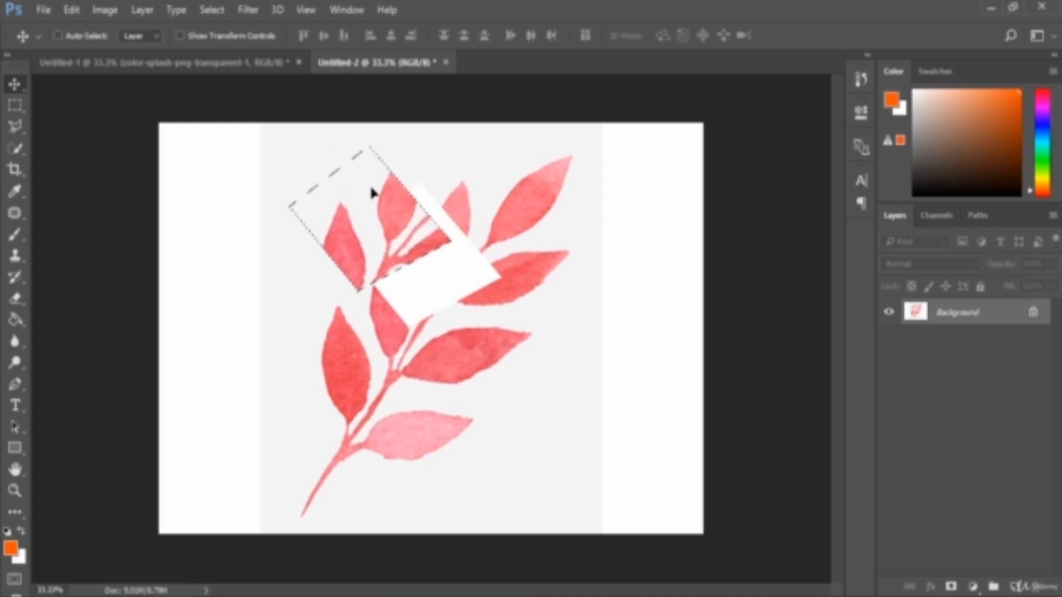
key("ctrl+z")
key("ctrl+d")
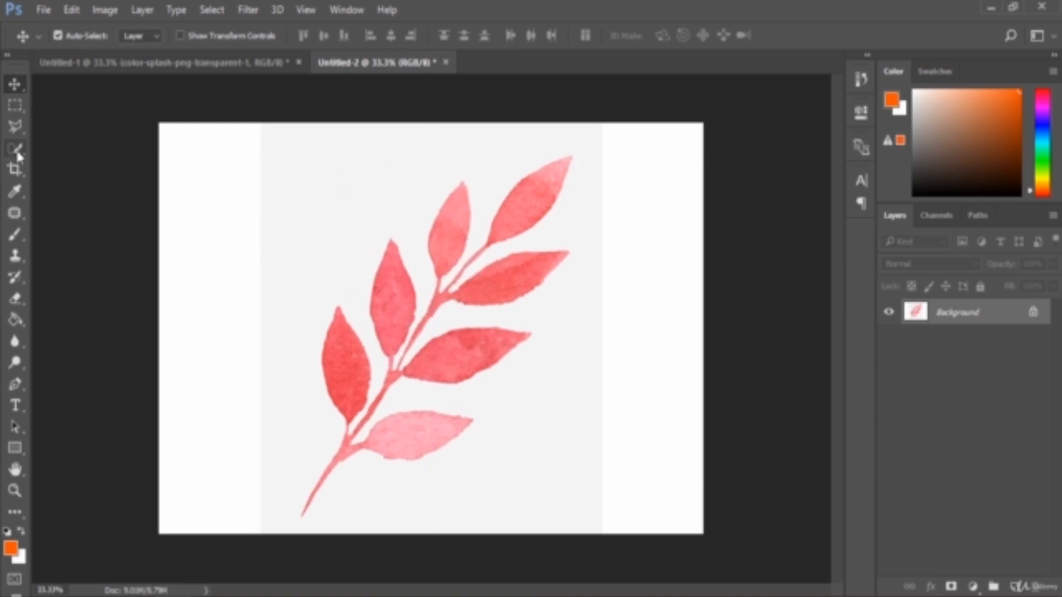
- With the Magnetic Lasso tool and a closer zoom, trace a leaf edge from its tip down the stem, removing stray anchor points
left_click(14, 129)
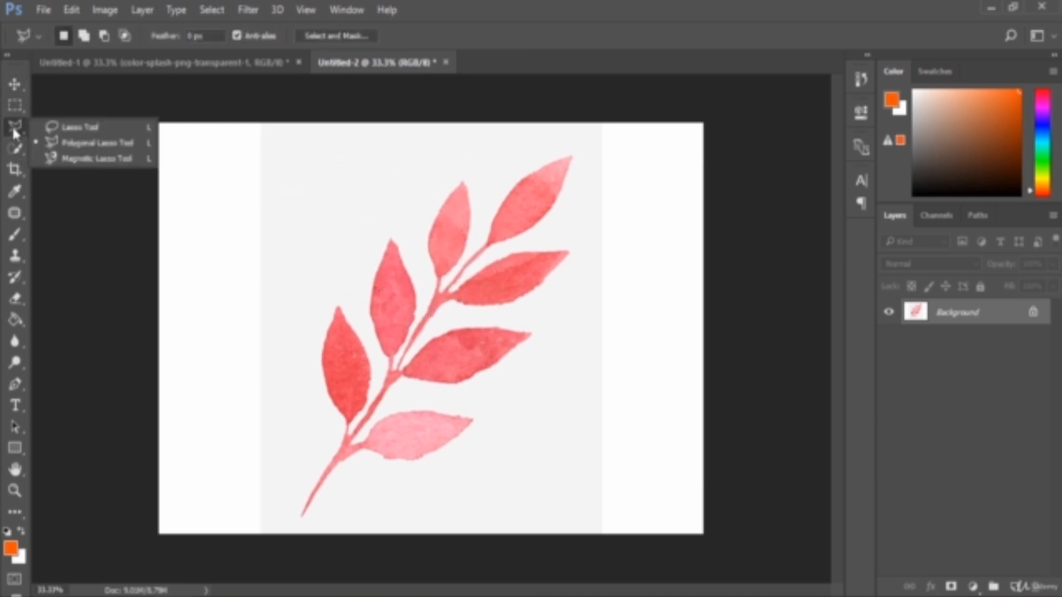
left_click(97, 159)
key("ctrl+plus")
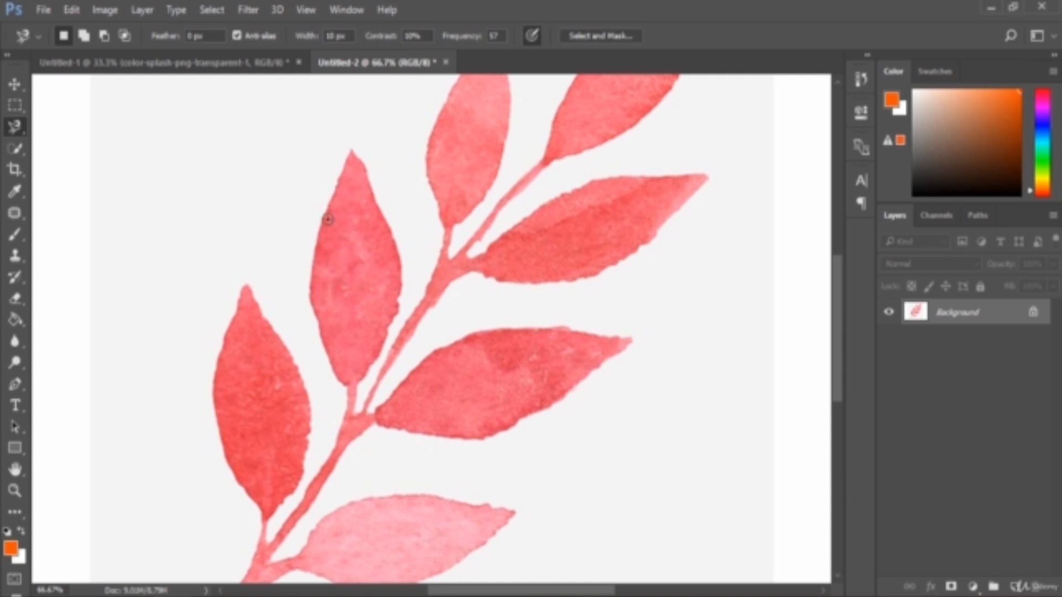
left_click(352, 147)
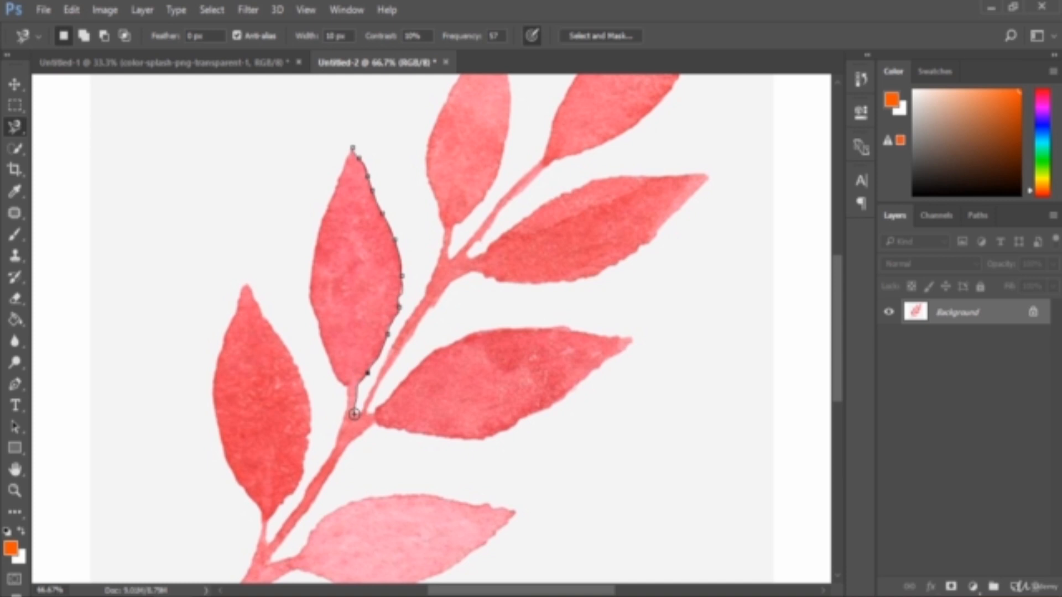
left_click(354, 414)
left_click(364, 412)
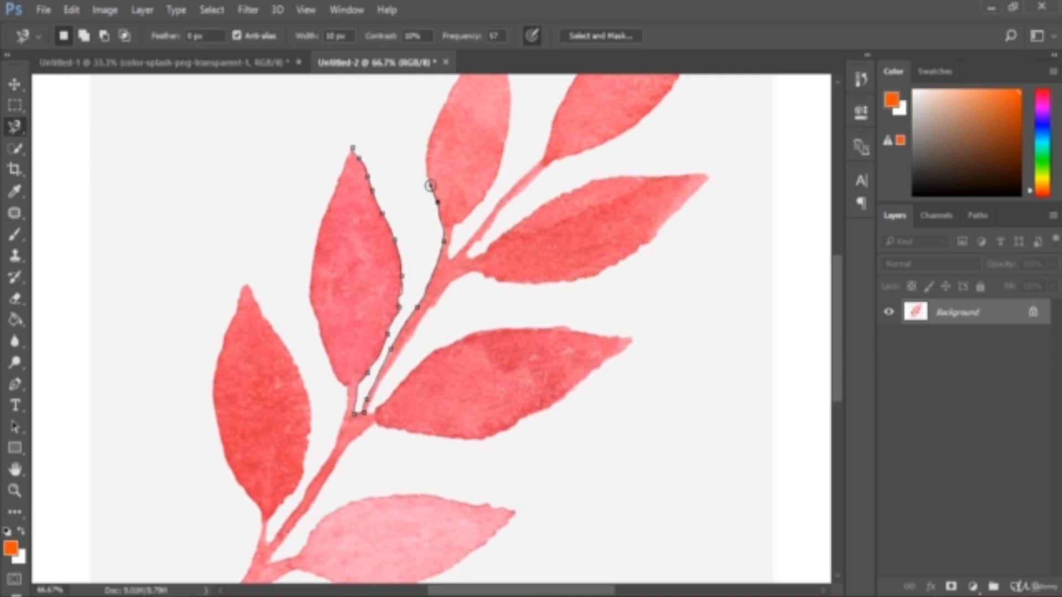
key("BackSpace")
key("BackSpace")
key("BackSpace")
key("BackSpace")
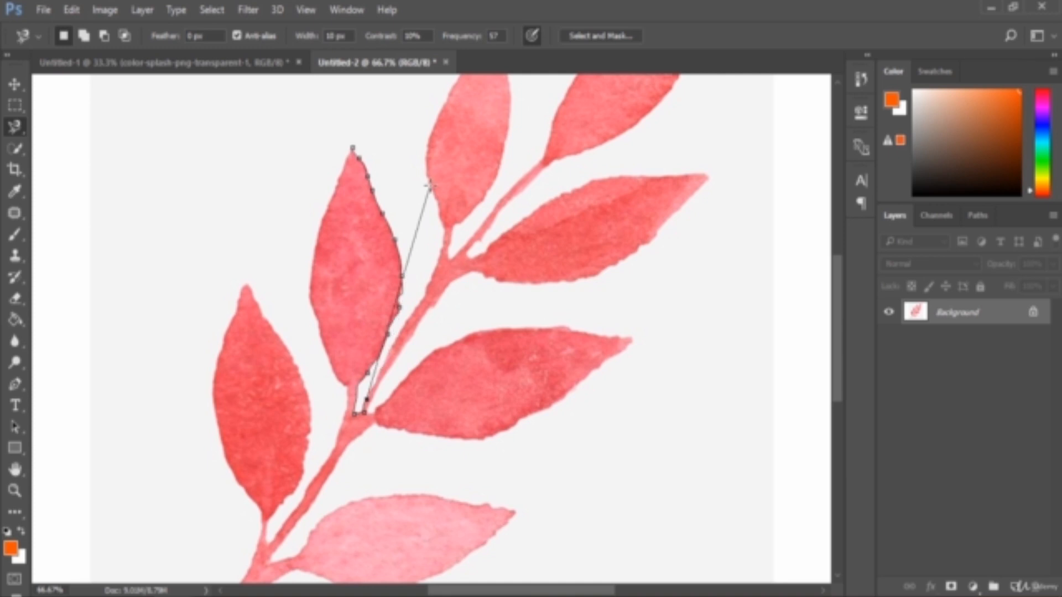
key("BackSpace")
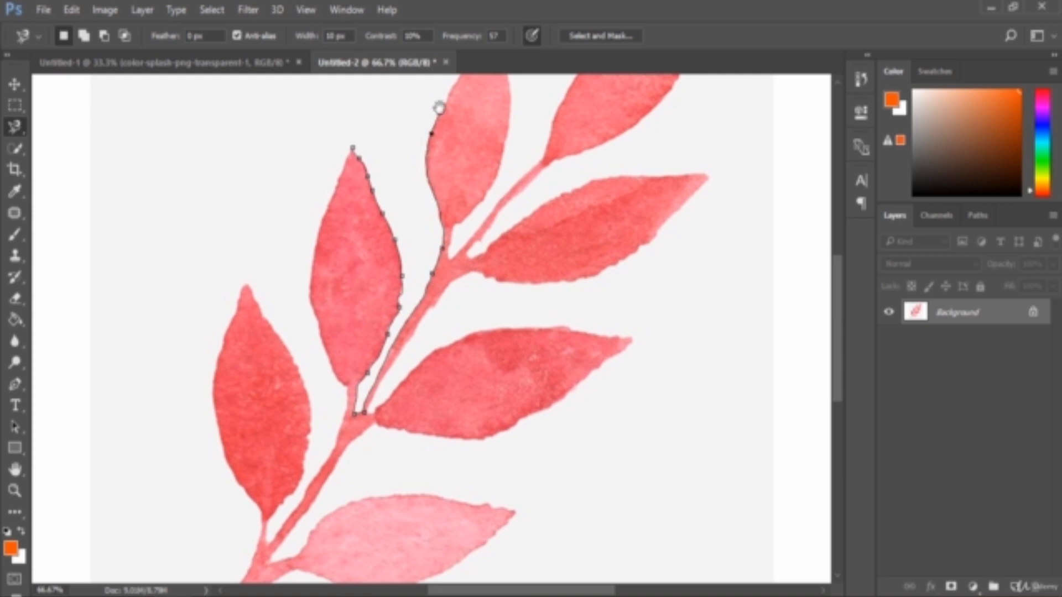
- Continue the magnetic trace around the neighbouring leaf, close the selection, and deselect it
left_click_drag(438, 108, 391, 300)
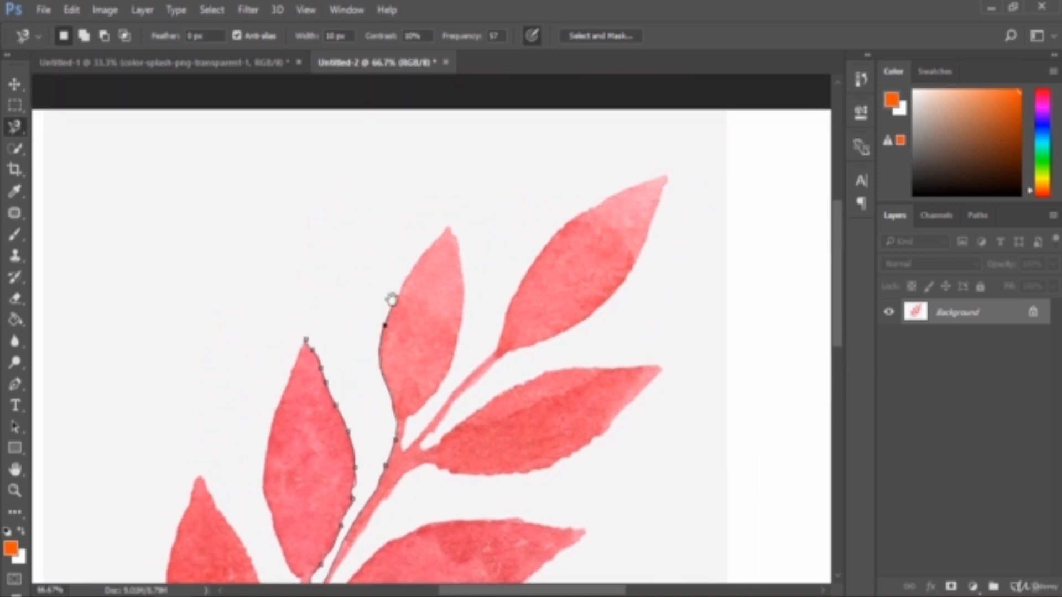
mouse_move(391, 299)
left_mouse_down()
mouse_move(411, 267)
mouse_move(460, 273)
mouse_move(313, 324)
mouse_move(319, 349)
left_mouse_up()
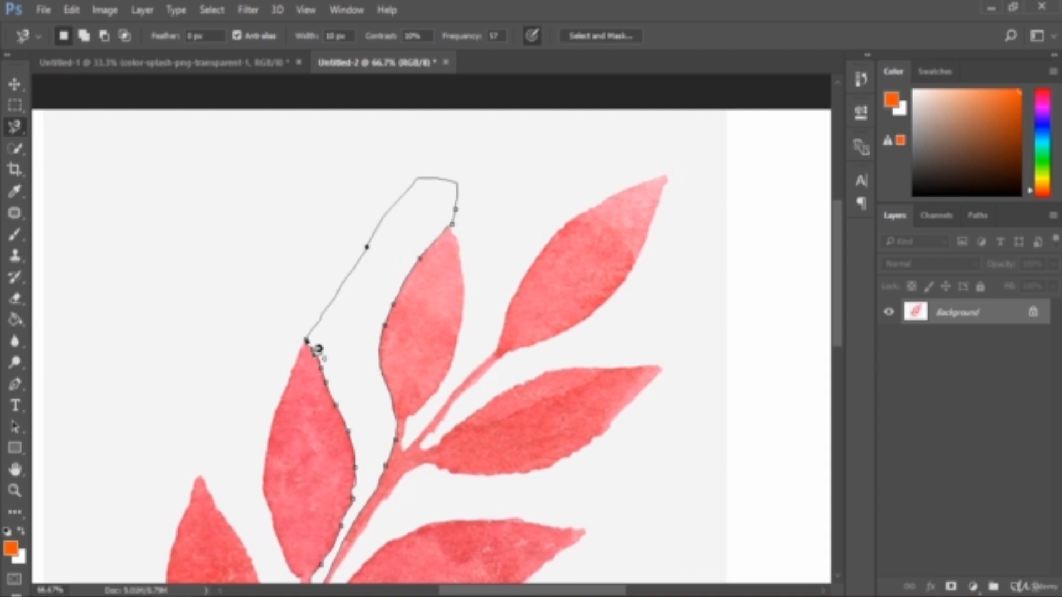
left_click(319, 349)
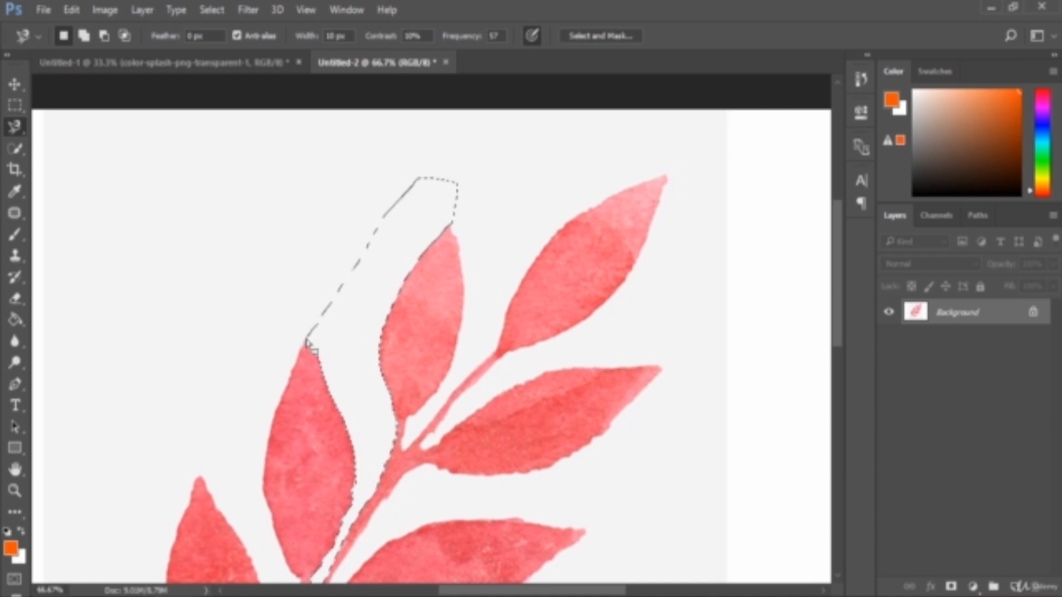
scroll(415, 289, "down", 2)
right_click(16, 127)
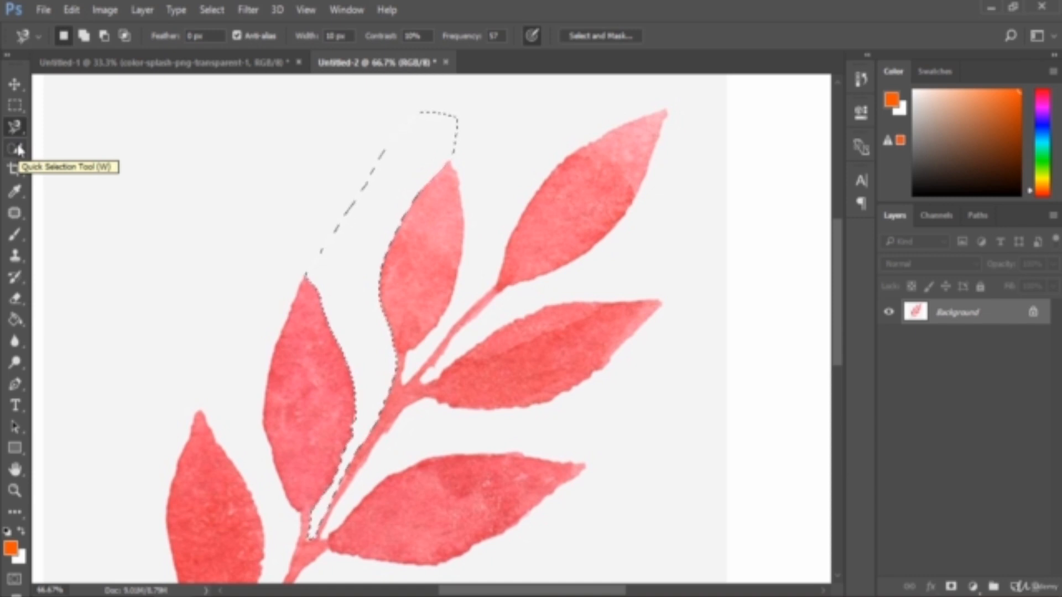
key("ctrl+d")
- With the Quick Selection tool, select the upper-middle leaf and subtract the stray area at its base
left_click(14, 153)
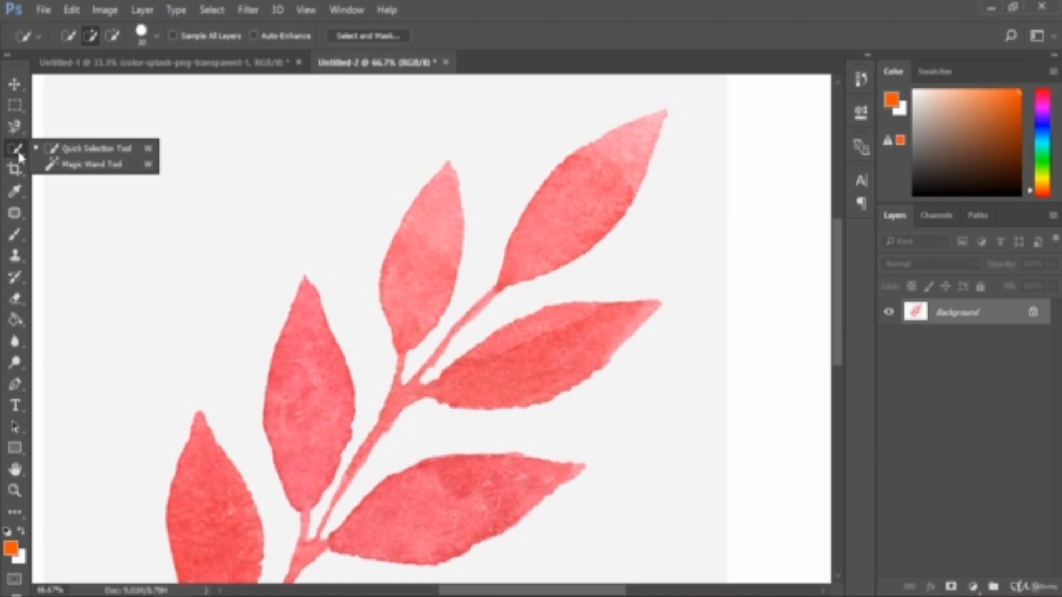
left_click(20, 156)
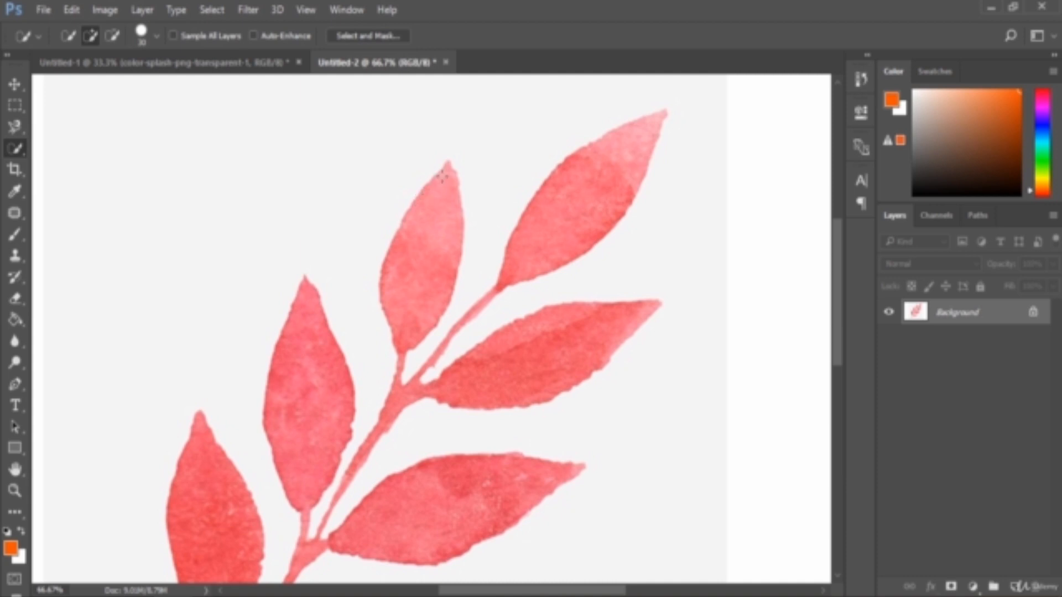
left_click_drag(443, 176, 438, 211)
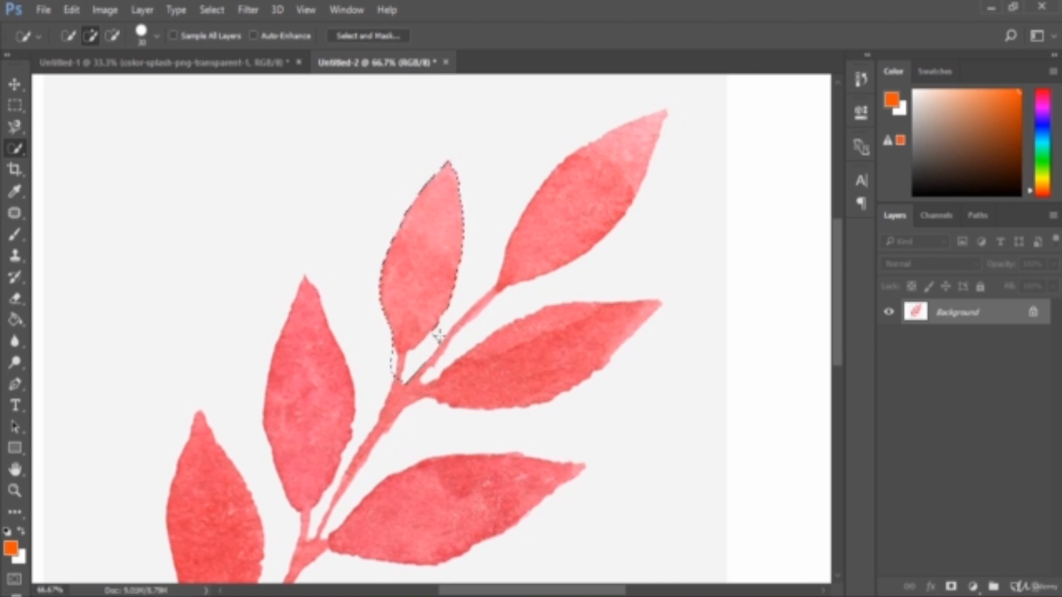
key("alt")
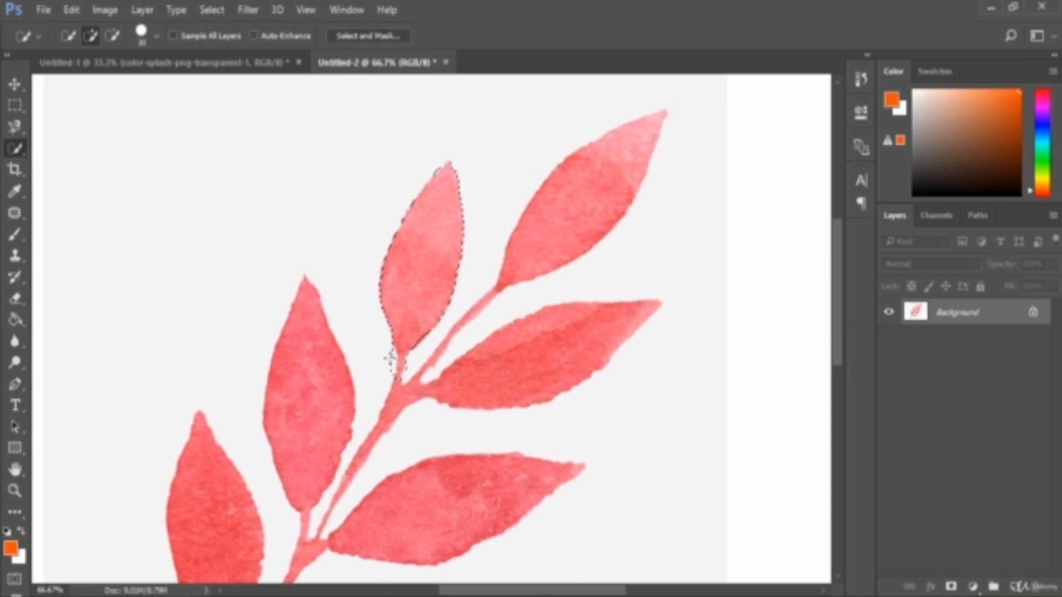
left_click(392, 361, "alt")
- Extend the quick selection across the neighbouring leaves and the stem
mouse_move(400, 372)
left_mouse_down()
mouse_move(565, 348)
mouse_move(499, 347)
left_mouse_up()
scroll(500, 347, "down", 3)
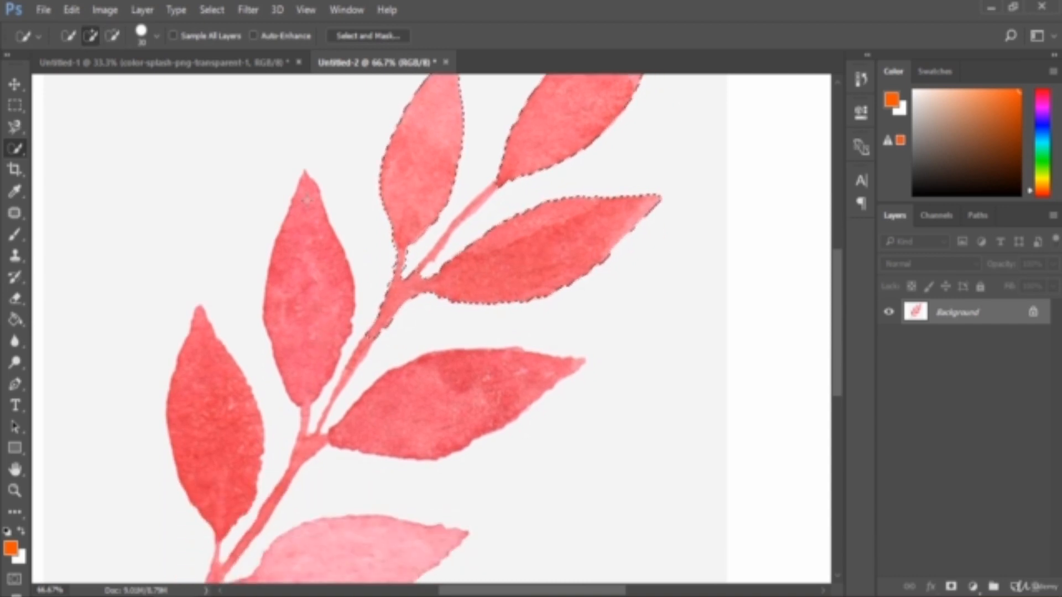
left_click(316, 267)
left_click(440, 412)
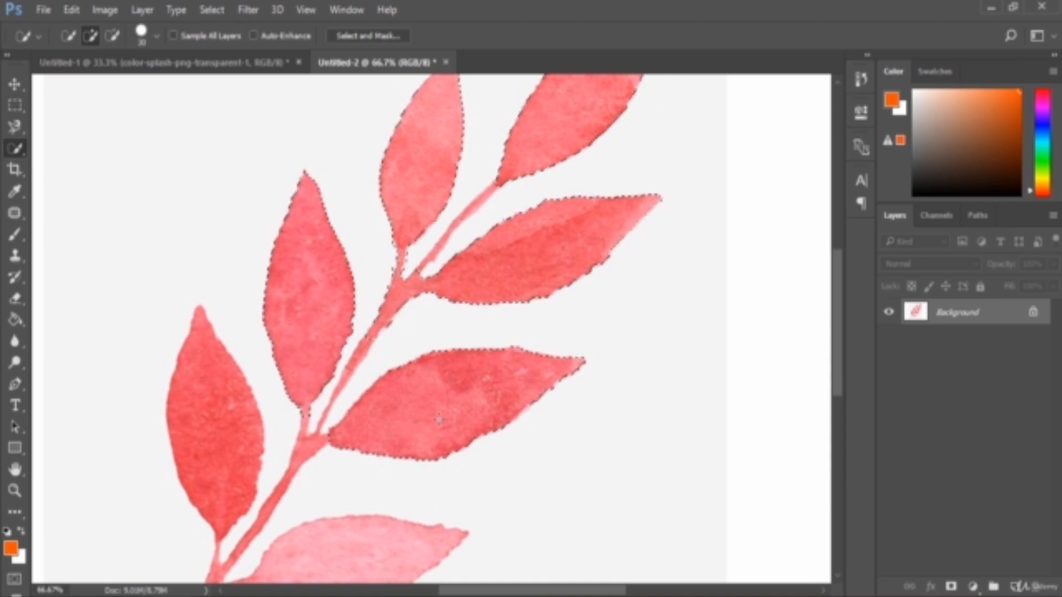
left_click(307, 416)
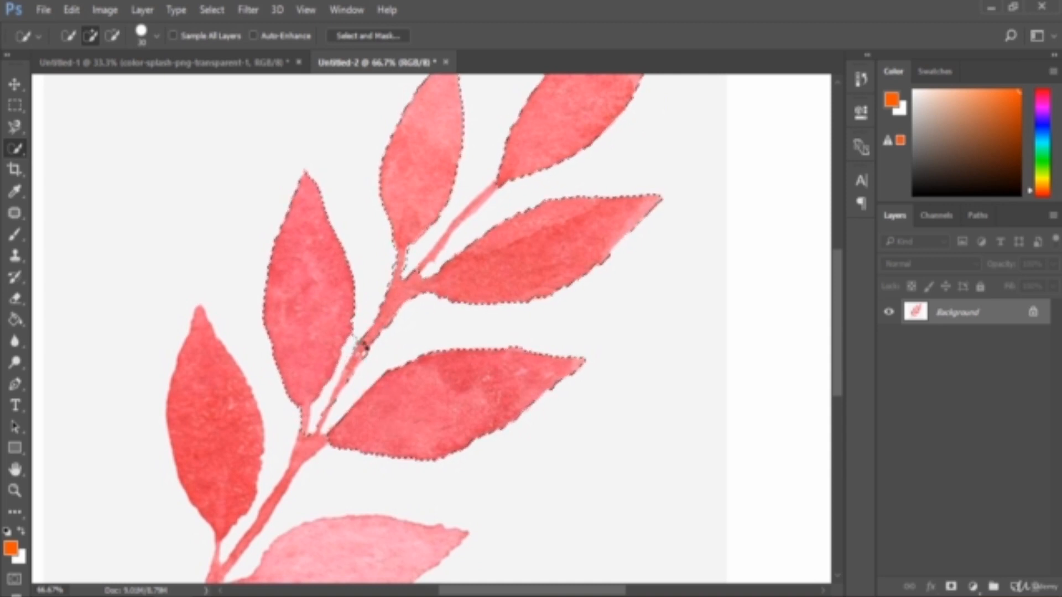
scroll(262, 379, "down", 1)
scroll(325, 347, "up", 1)
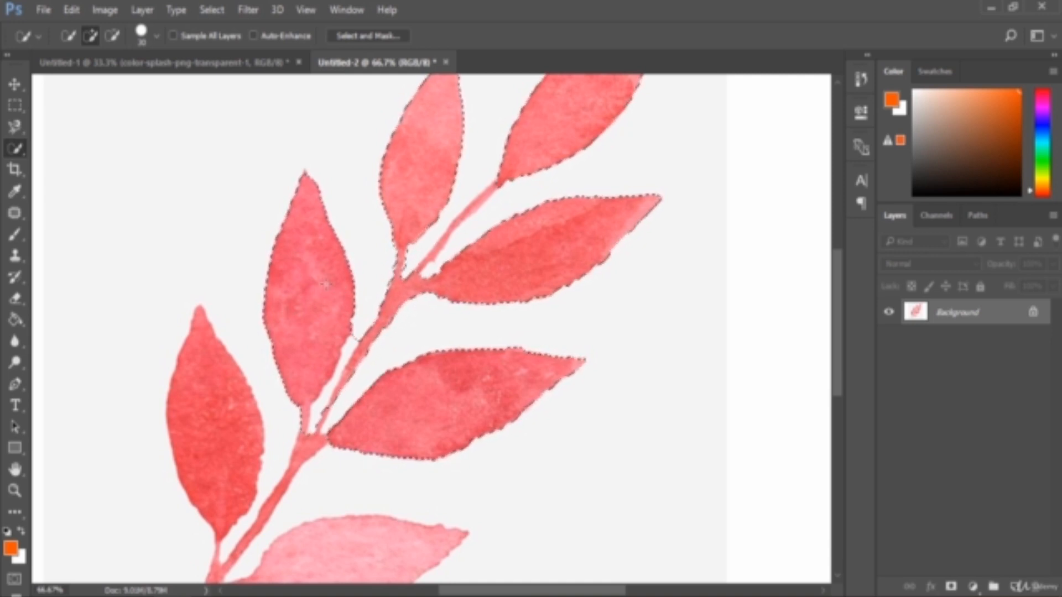
scroll(327, 281, "up", 2)
scroll(328, 283, "up", 3)
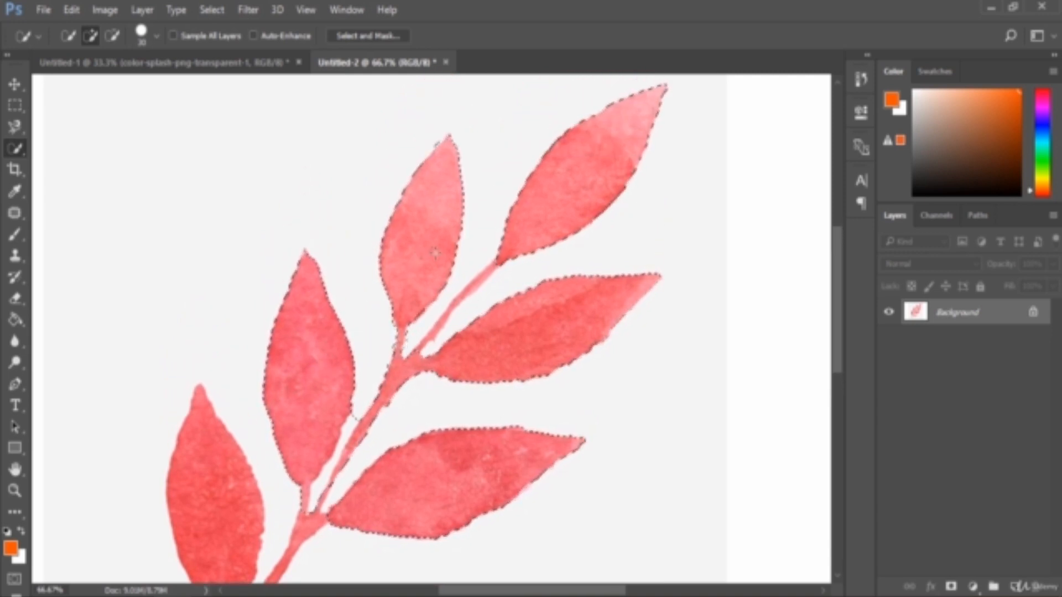
- Try moving the selected leaves with the Move tool
left_click(12, 83)
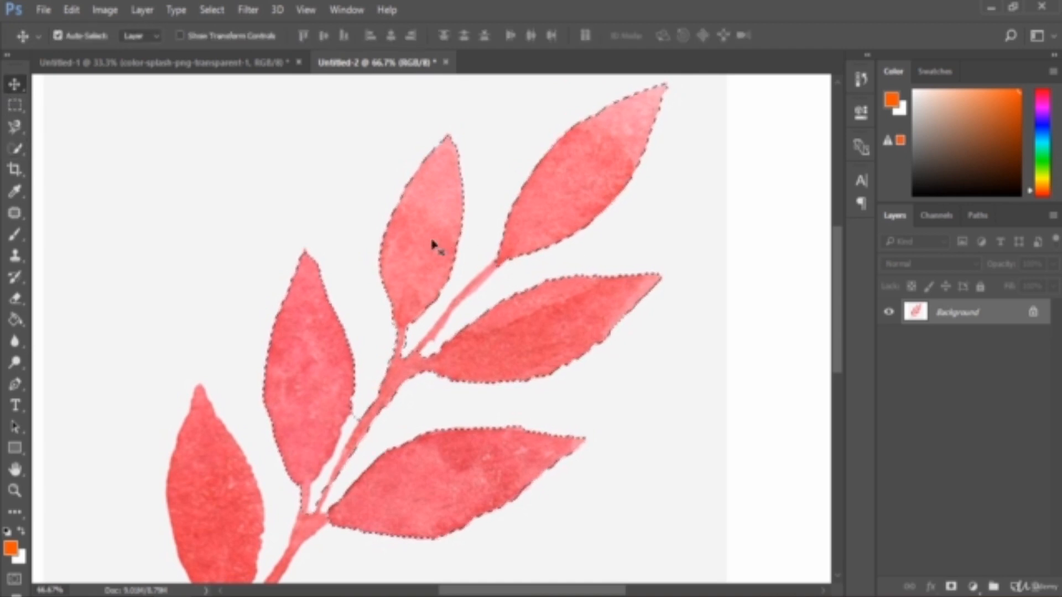
mouse_move(415, 235)
left_mouse_down()
mouse_move(323, 277)
mouse_move(495, 243)
left_mouse_up()
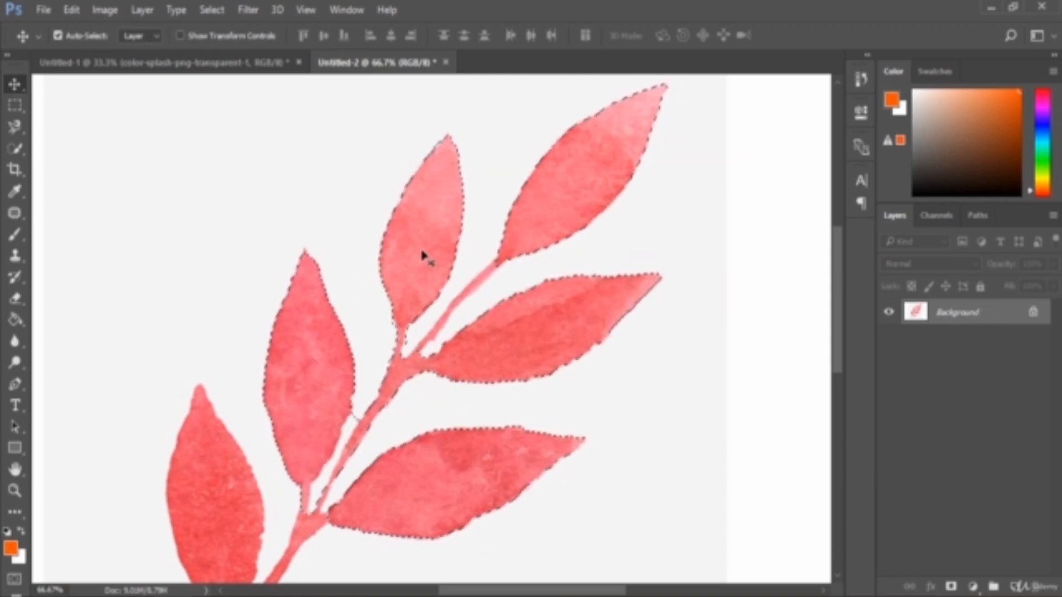
left_click(15, 149)
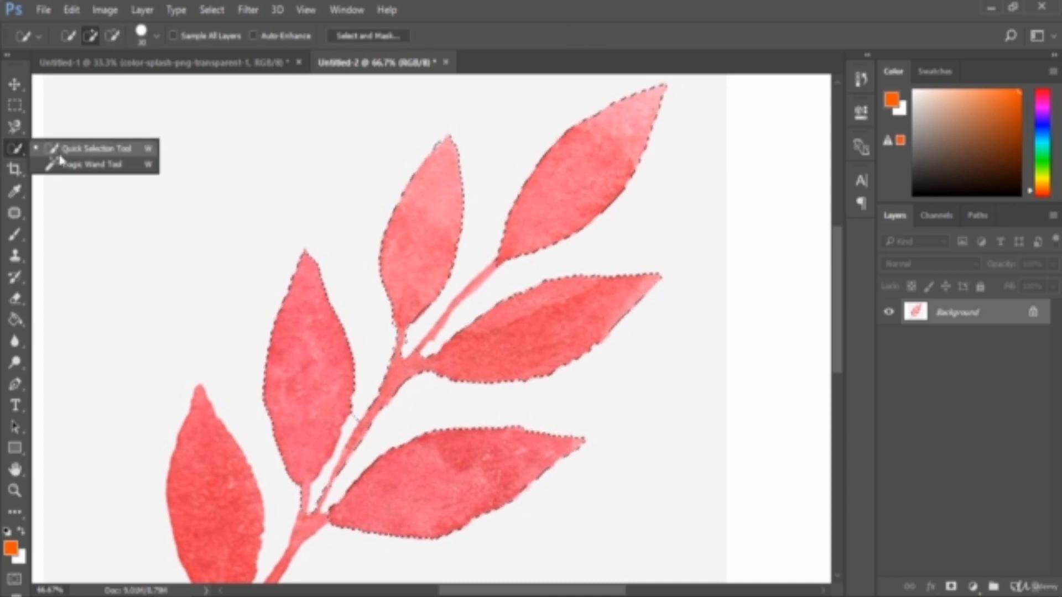
left_click(72, 145)
left_click(18, 131)
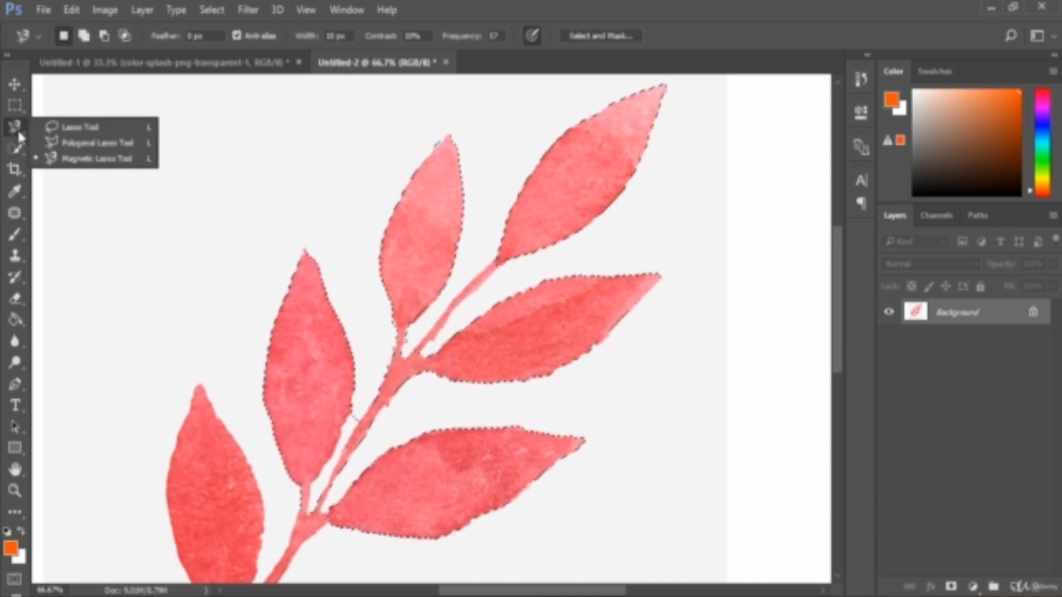
left_click(7, 131)
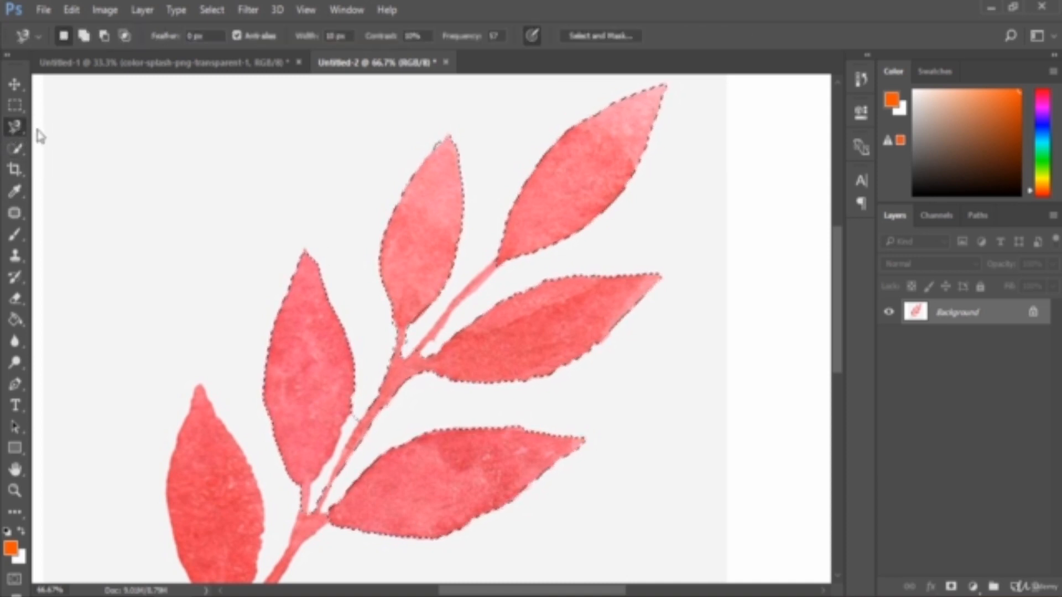
- Copy the quick-selected leaves onto a new layer and toggle the Background layer's visibility
left_click(14, 148)
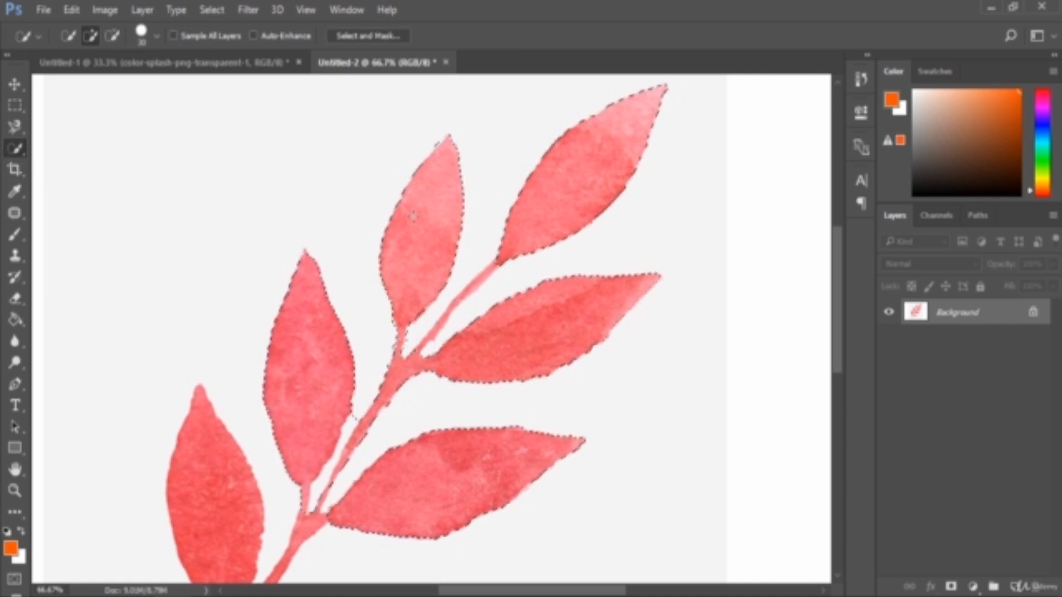
right_click(420, 224)
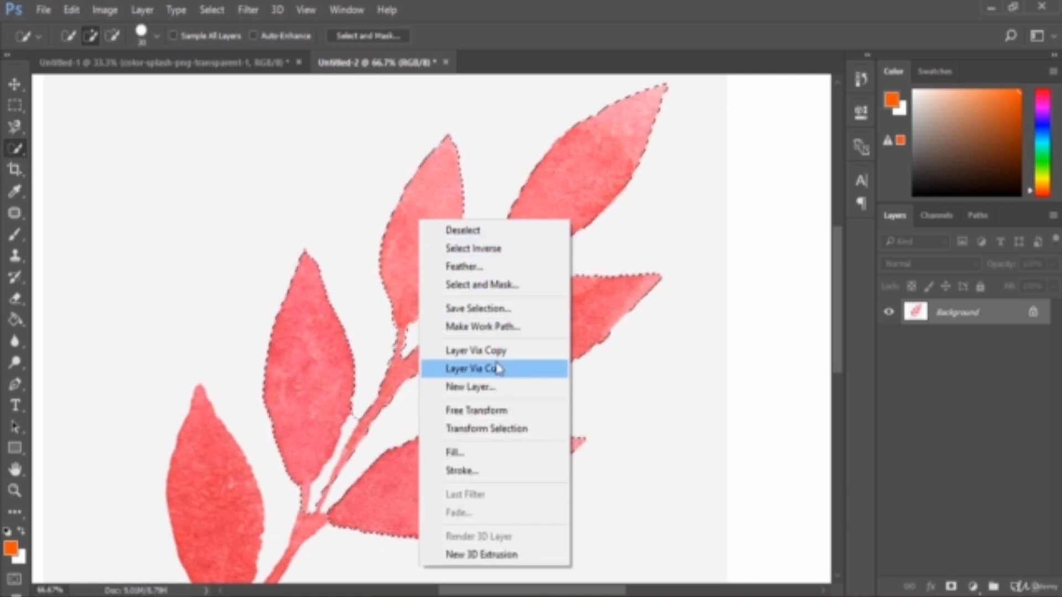
left_click(514, 351)
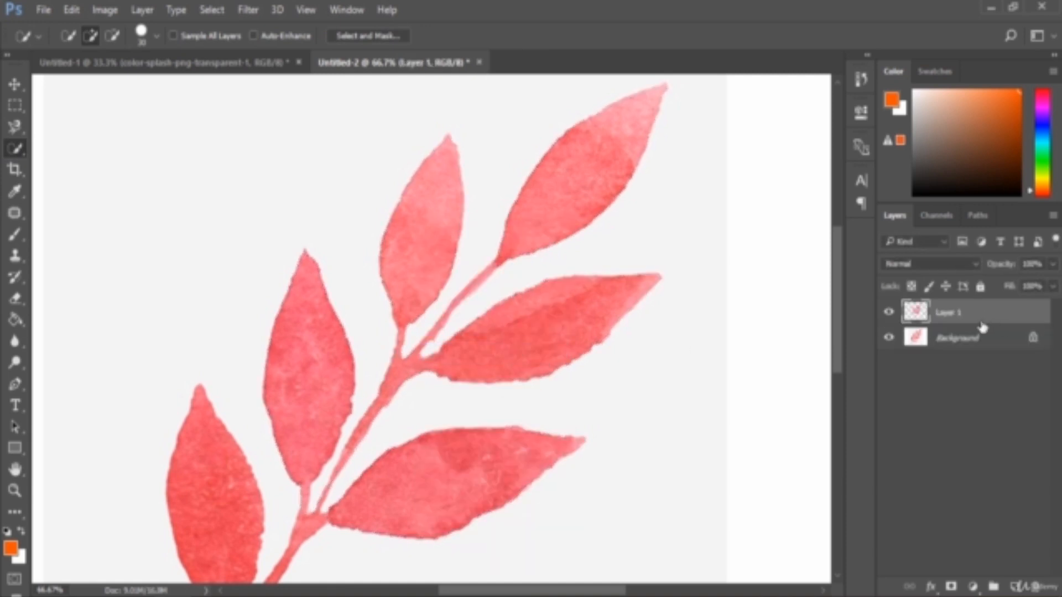
left_click(889, 339)
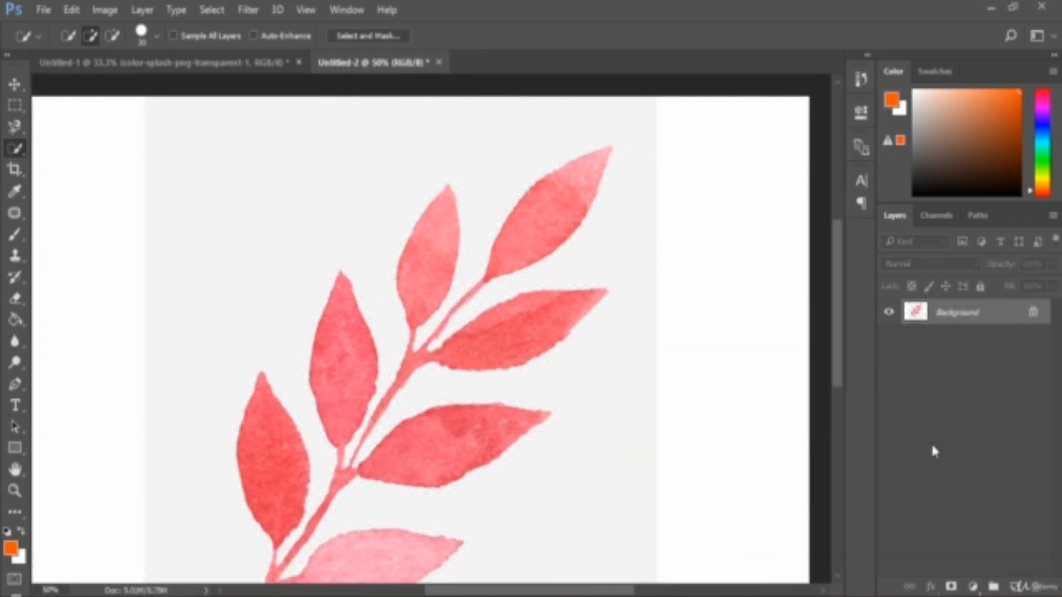
- Switch to the Magic Wand tool and select the left-middle leaf with a single sample
right_click(16, 150)
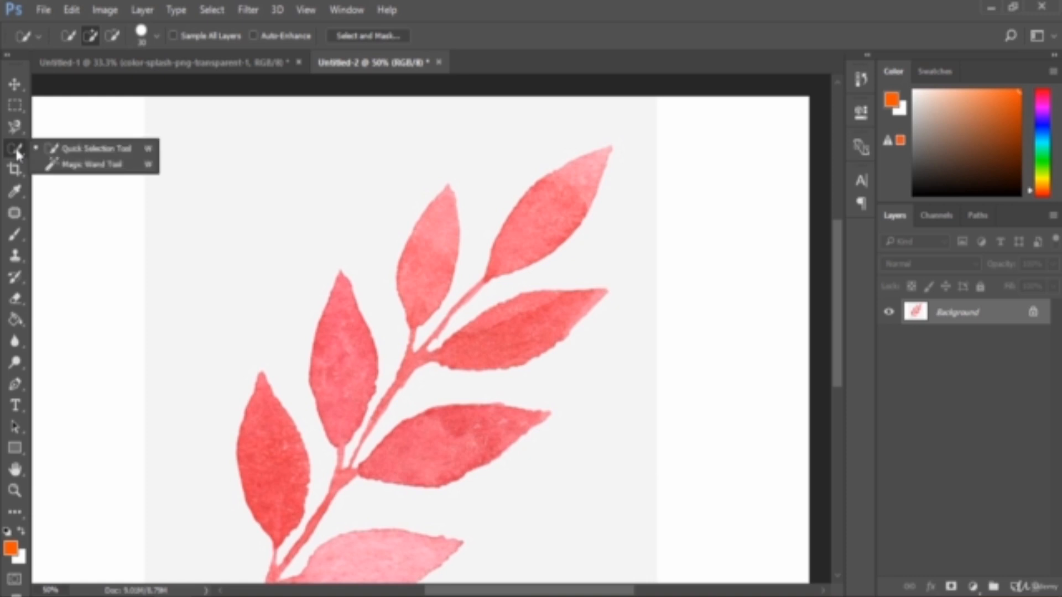
left_click(109, 169)
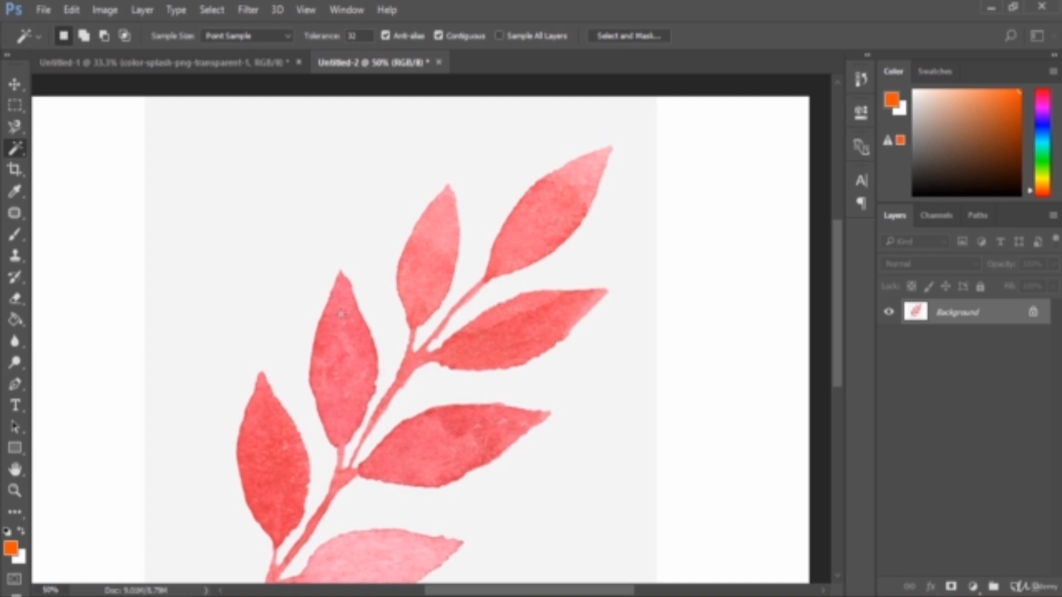
left_click(323, 345)
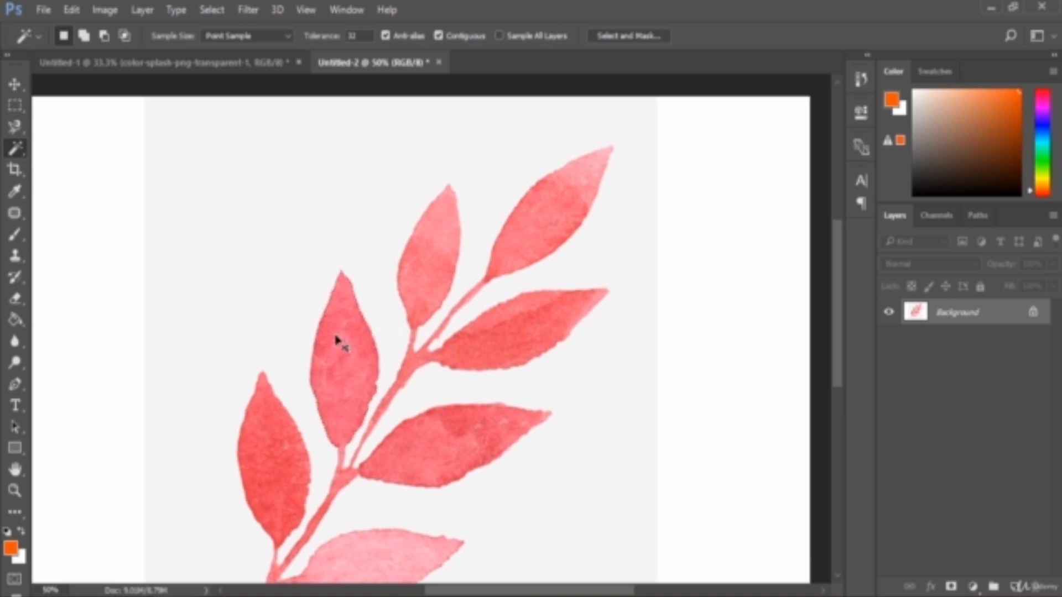
key("ctrl+plus")
key("ctrl+plus")
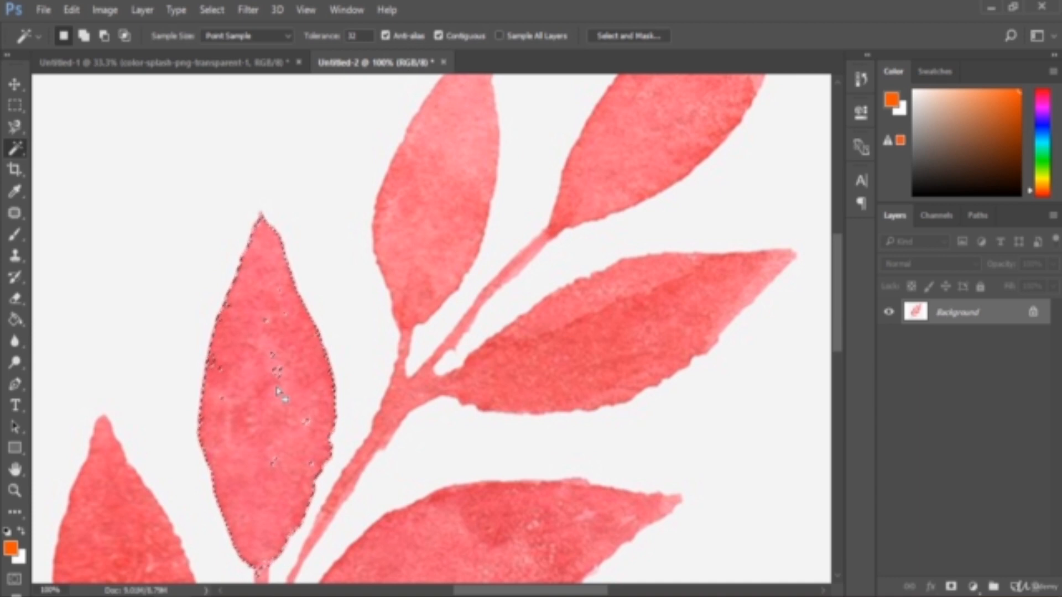
- In the colour-splash document, select individual colour splashes one after another with the Magic Wand, then deselect
left_click(195, 63)
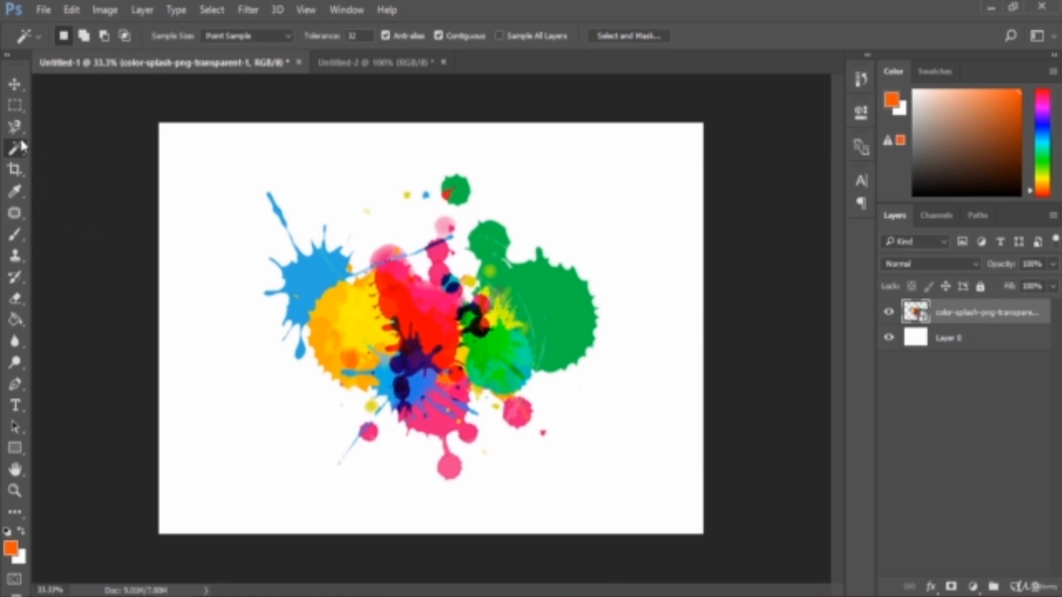
left_click(304, 276)
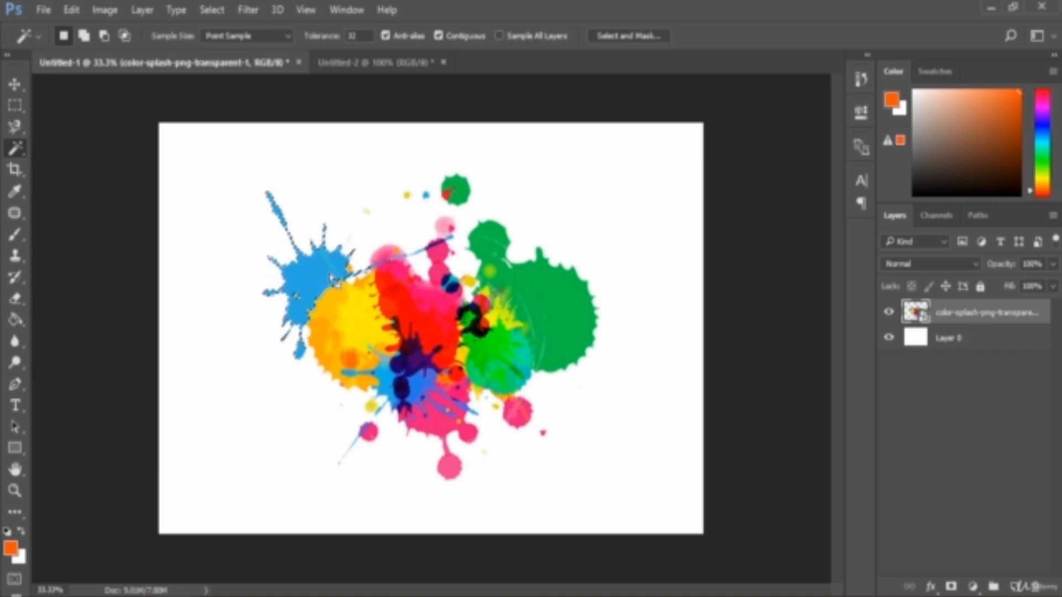
left_click(578, 302)
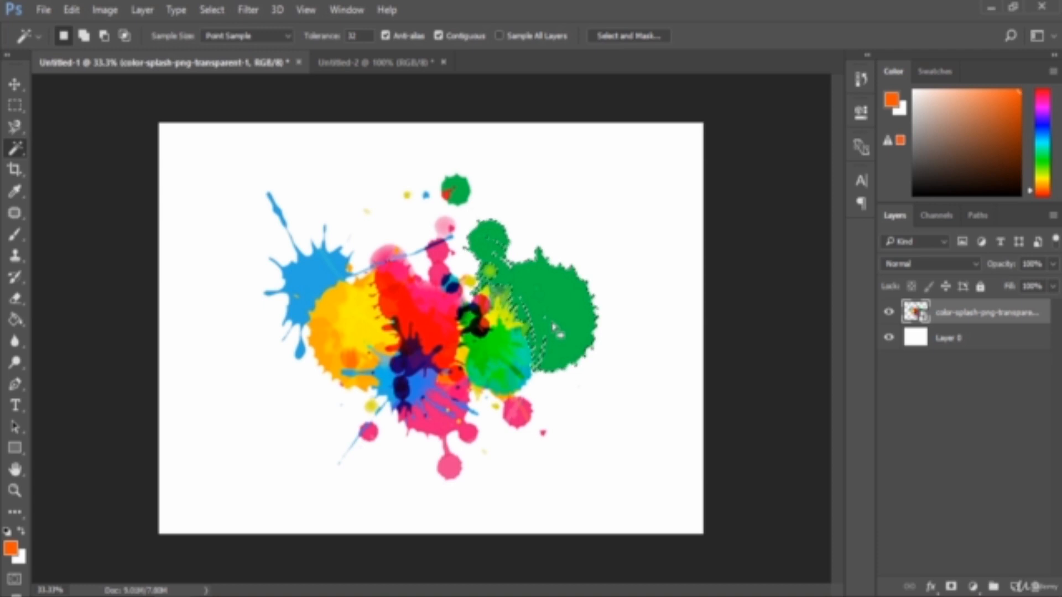
left_click(414, 323)
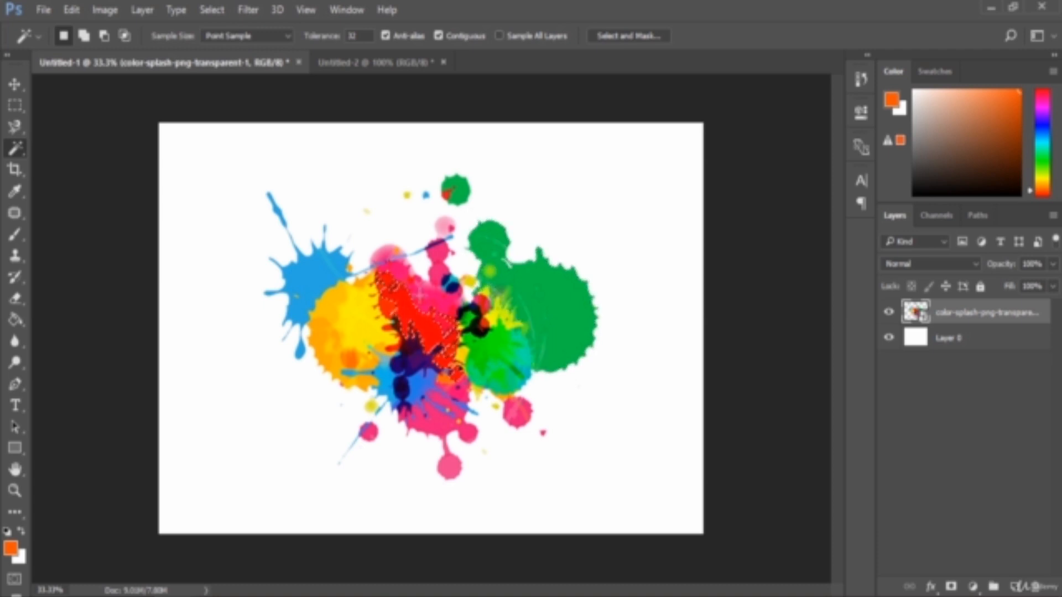
left_click(451, 470)
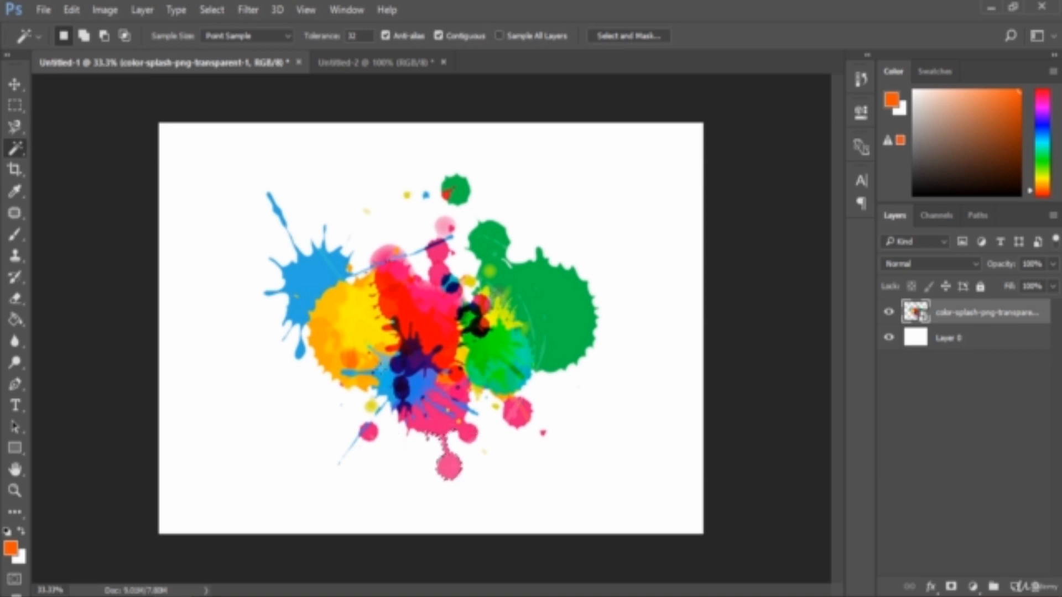
left_click(360, 342)
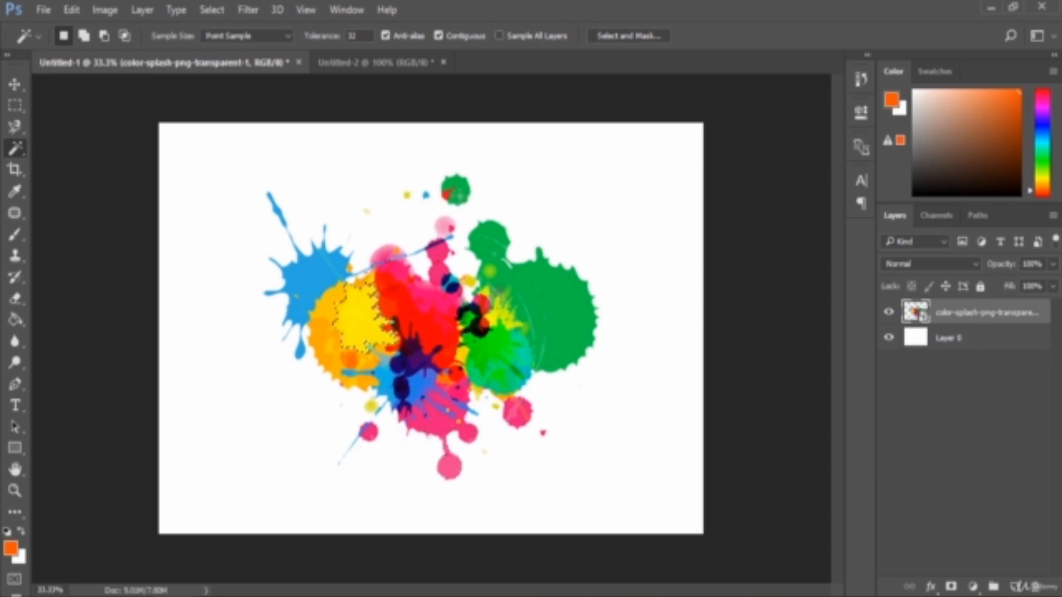
left_click(458, 191)
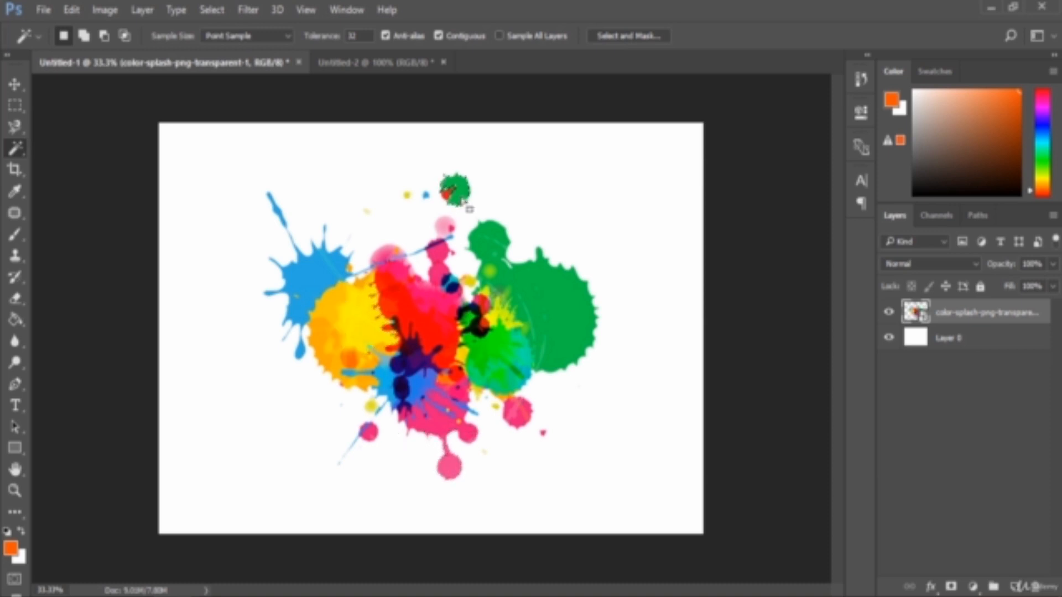
left_click(204, 249)
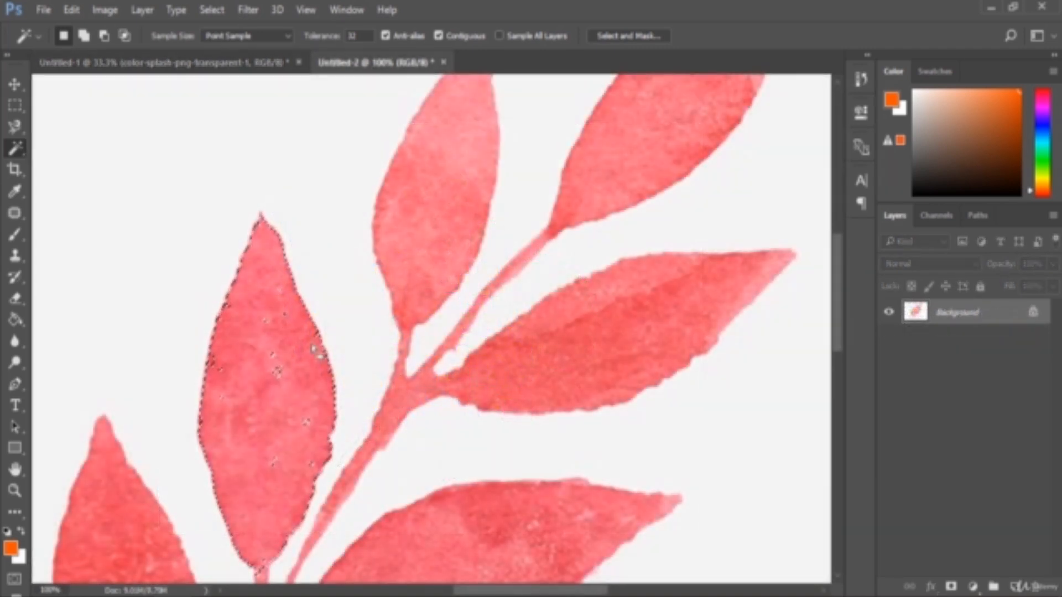
- Return to the branch document and deselect the magic wand leaf selection
key("ctrl+minus")
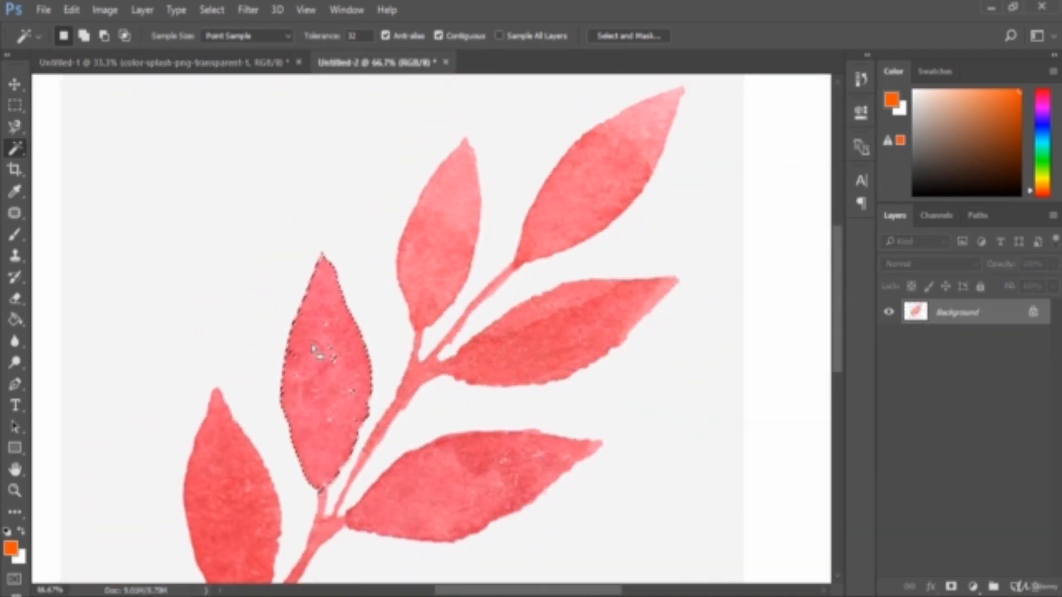
key("ctrl+d")
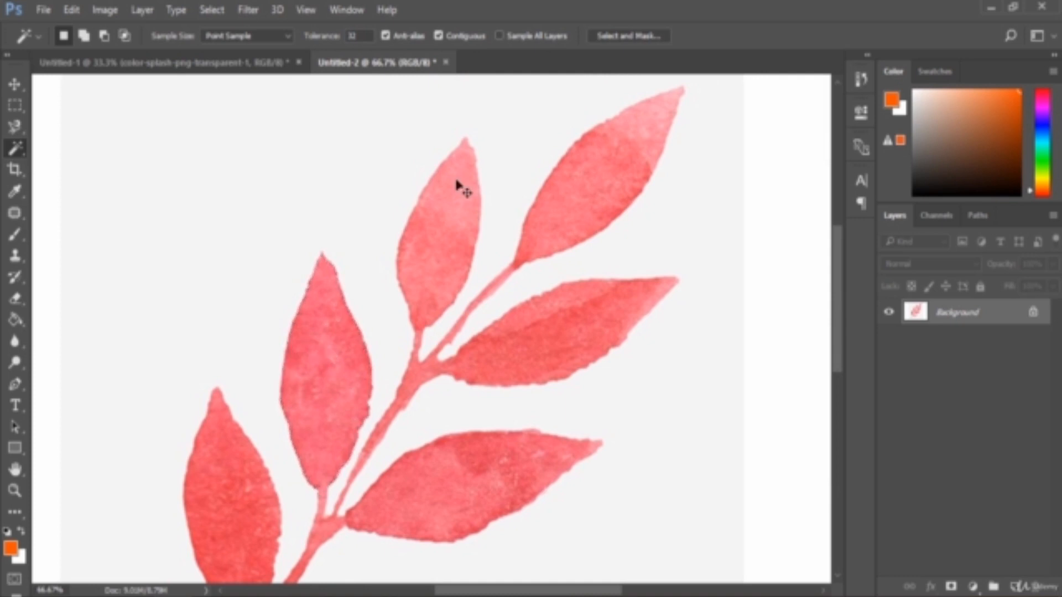
key("ctrl+minus")
scroll(547, 194, "down", 2)
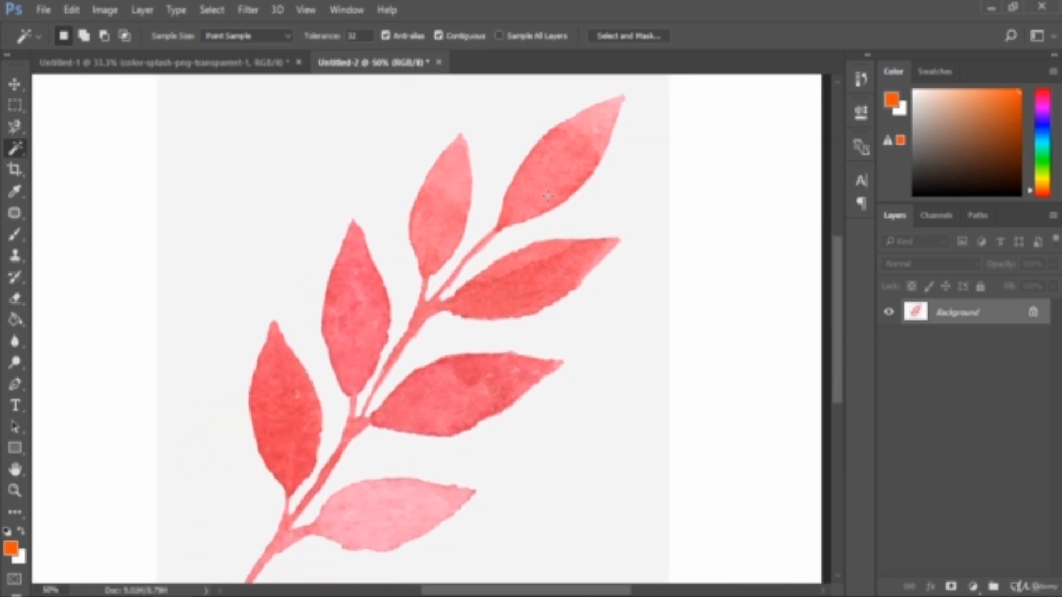
- Crop the branch image by pulling all four crop edges slightly inwards
left_click(15, 171)
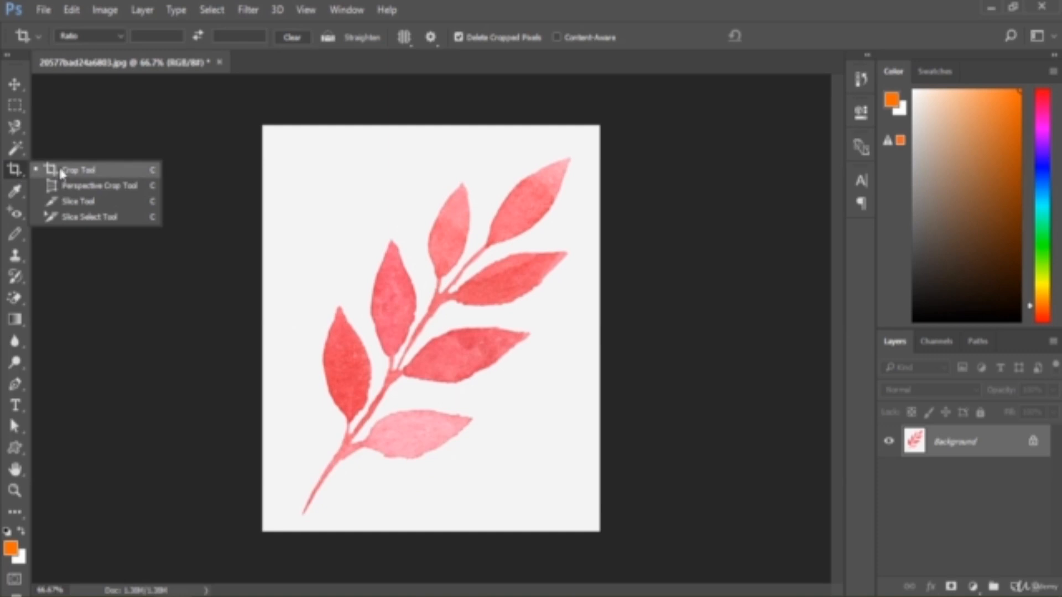
left_click(64, 171)
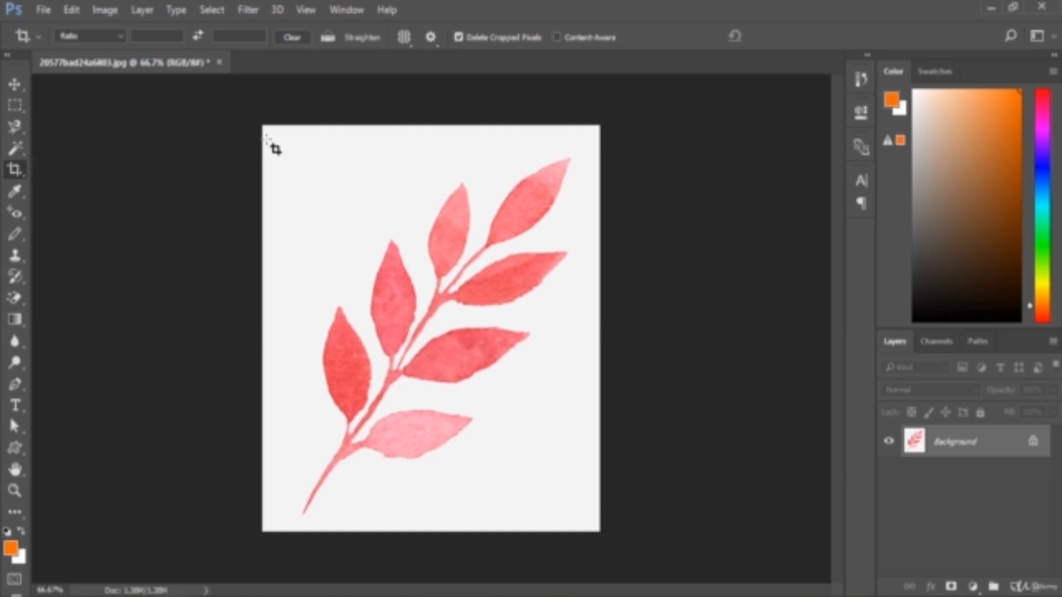
left_click(294, 156)
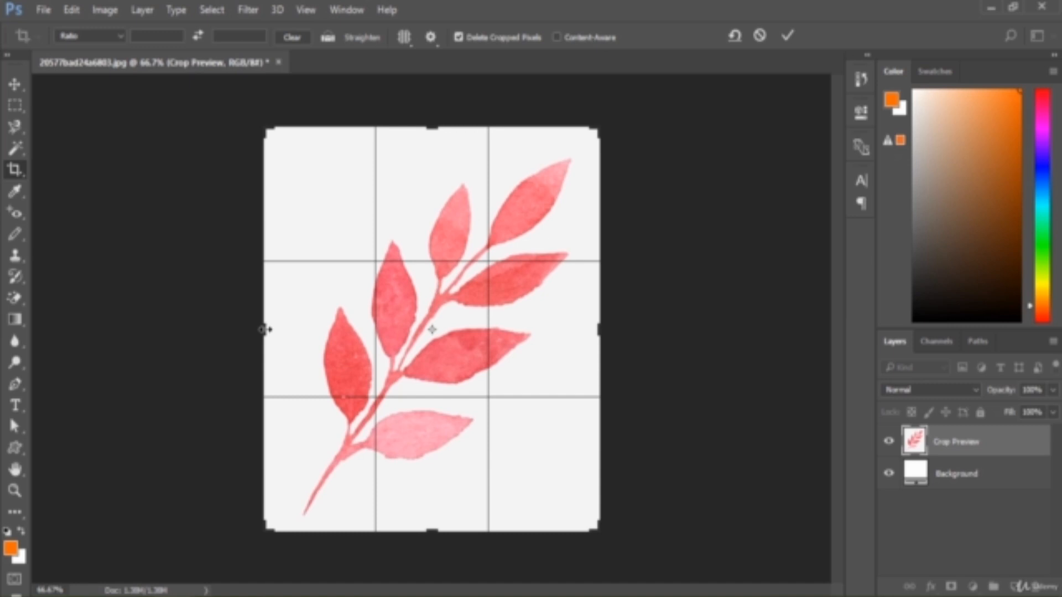
left_click_drag(264, 330, 274, 328)
left_click_drag(429, 530, 428, 522)
left_click_drag(589, 336, 580, 336)
left_click_drag(430, 137, 430, 156)
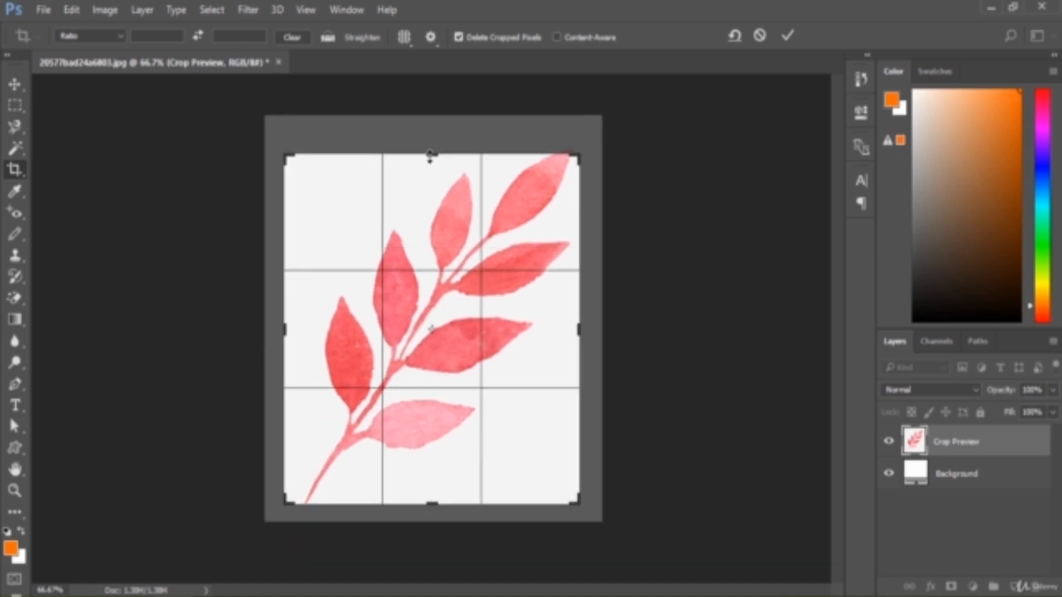
key("Return")
- Crop the image again to a rectangle drawn around the branch
left_click_drag(300, 164, 561, 498)
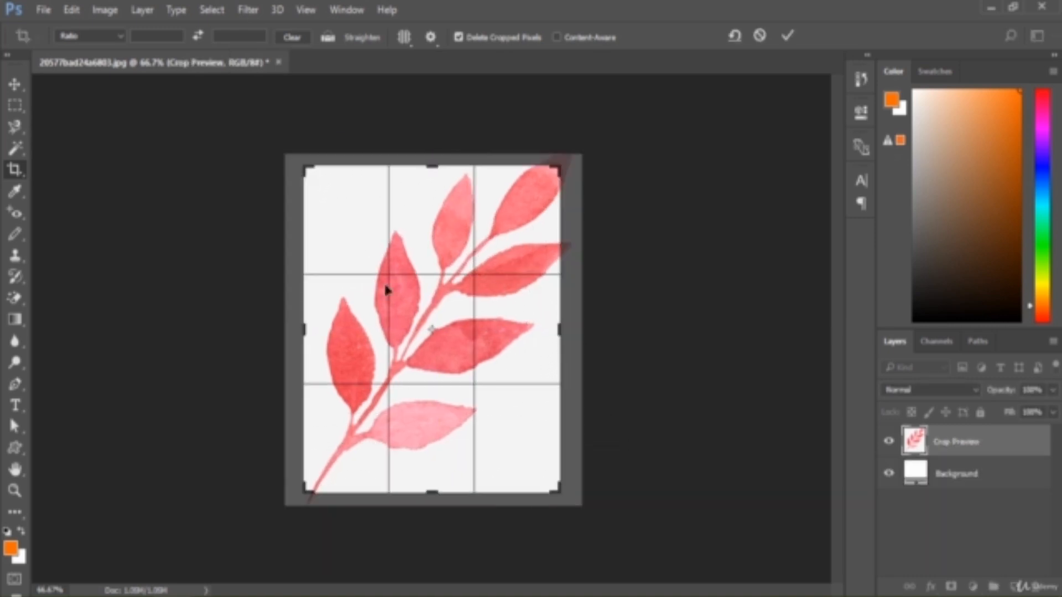
key("Return")
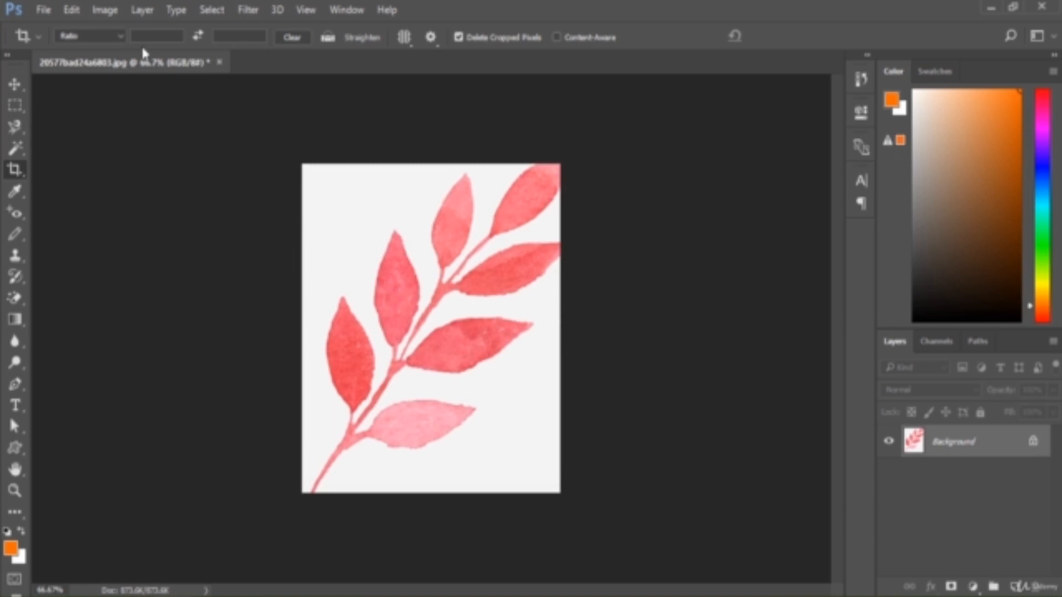
left_click(99, 38)
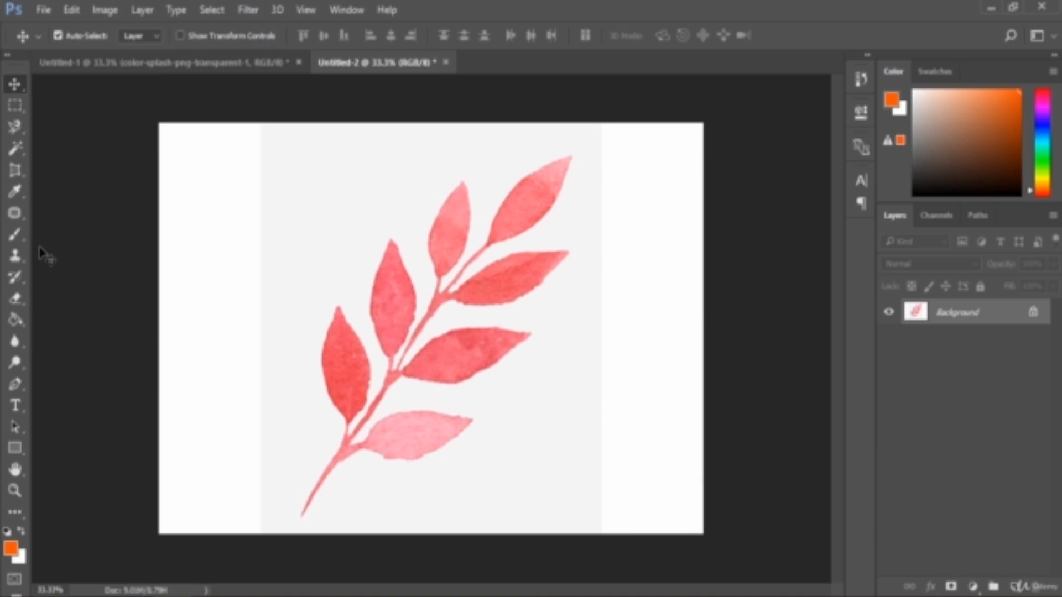
- Pick the Eyedropper tool and sample the leaf's pink colour as the foreground colour
left_click(15, 190)
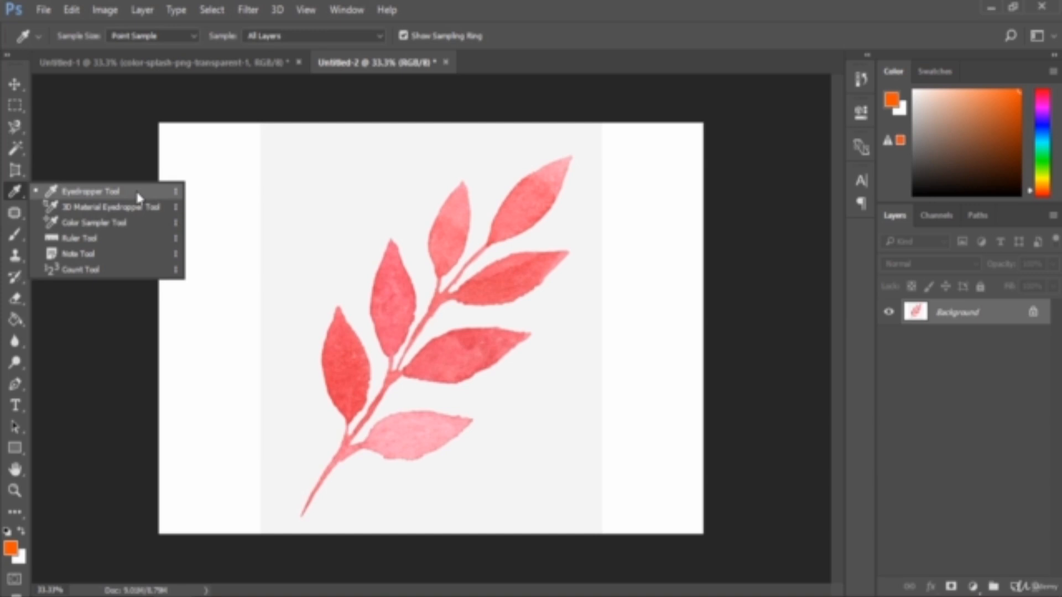
left_click(132, 192)
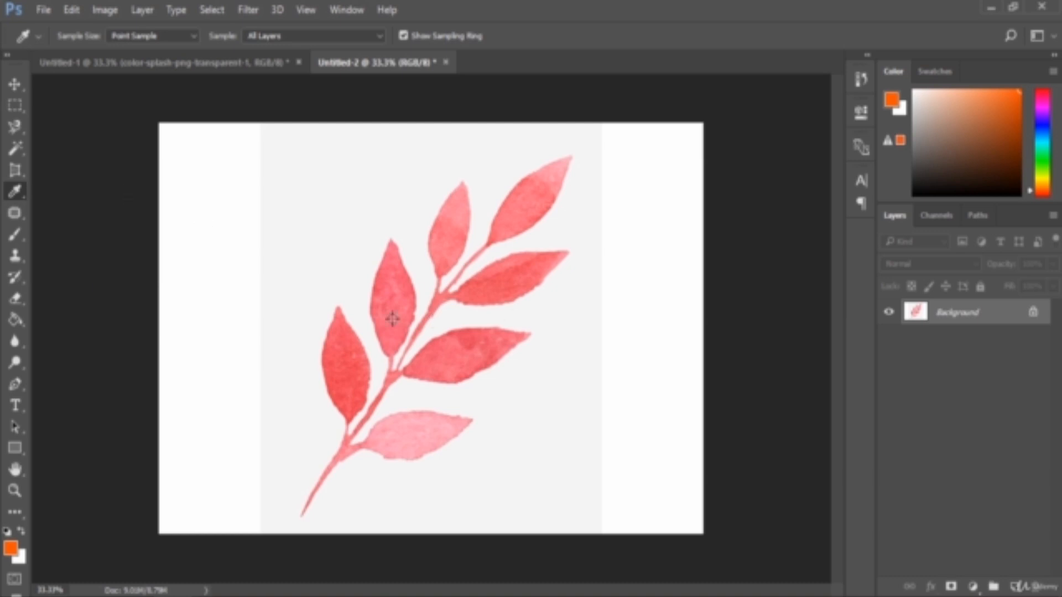
left_click(11, 550)
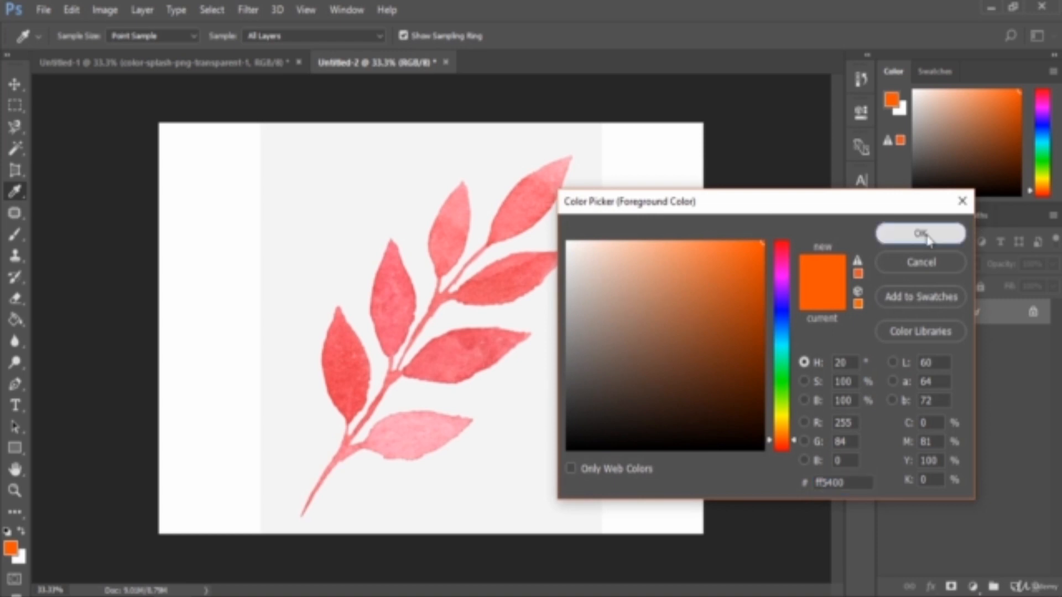
left_click(910, 233)
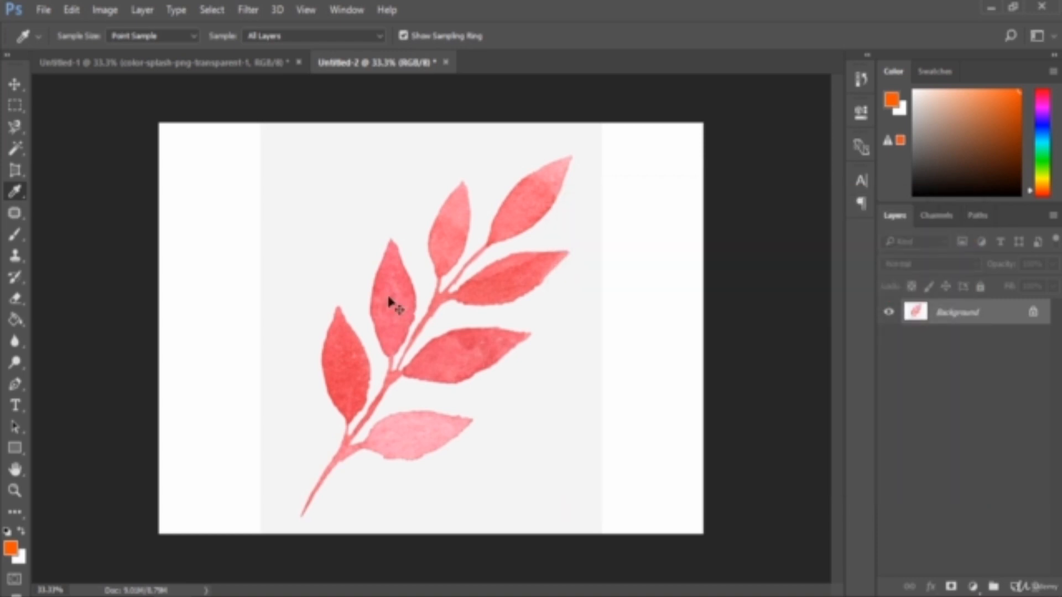
key("ctrl+plus")
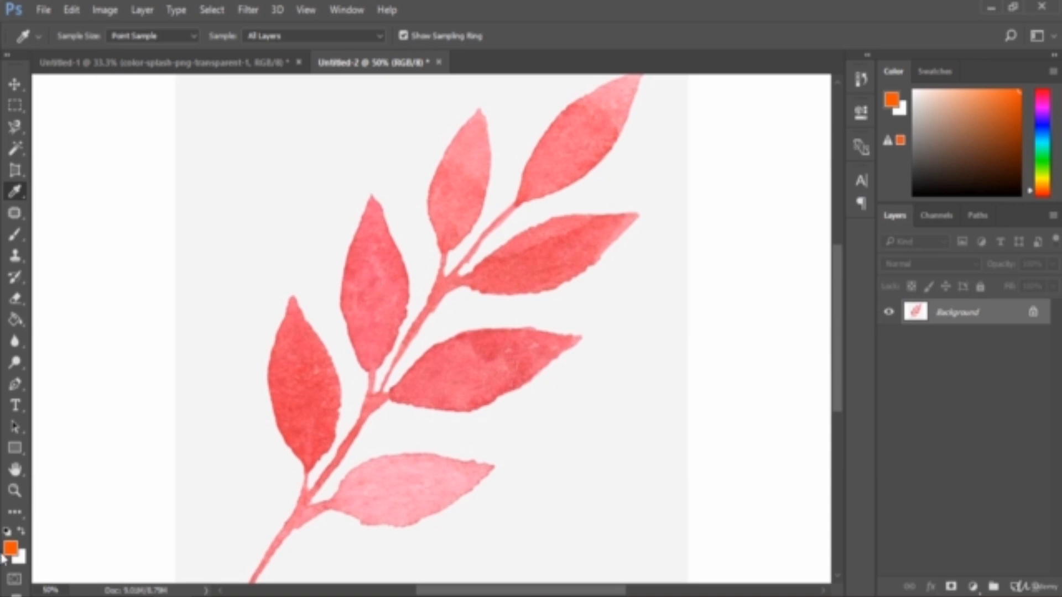
left_click(369, 288)
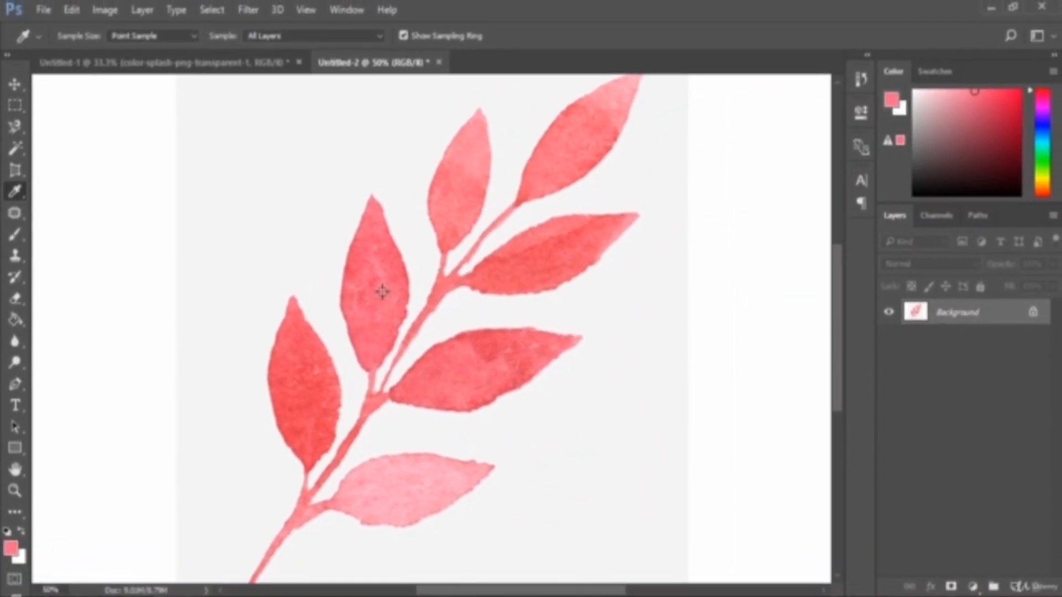
- Restore the window and sample a colour from the desktop outside the canvas with the Eyedropper, then maximize
left_click(1013, 9)
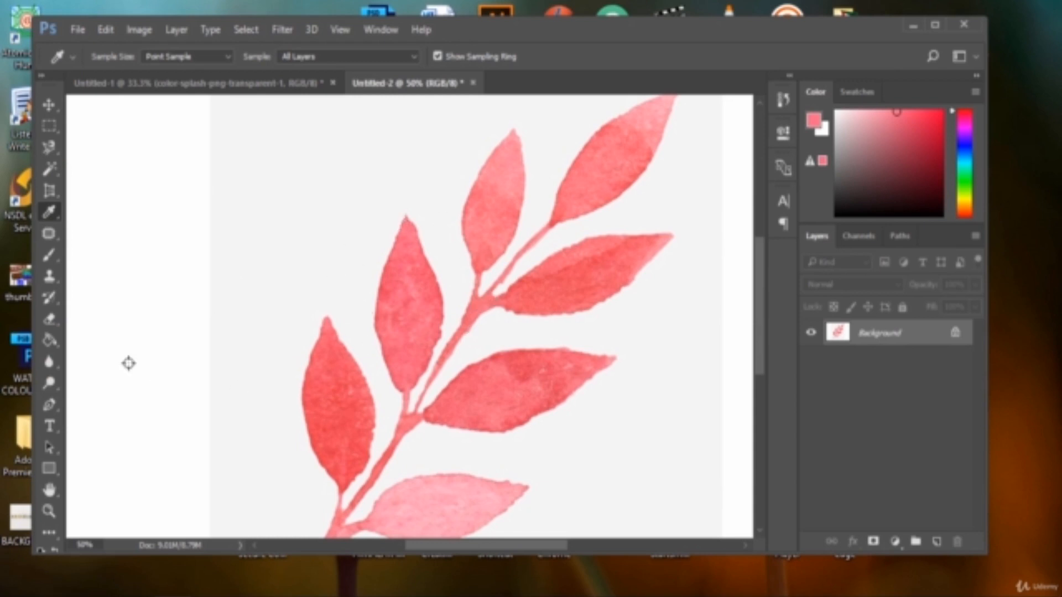
left_click_drag(128, 363, 52, 569)
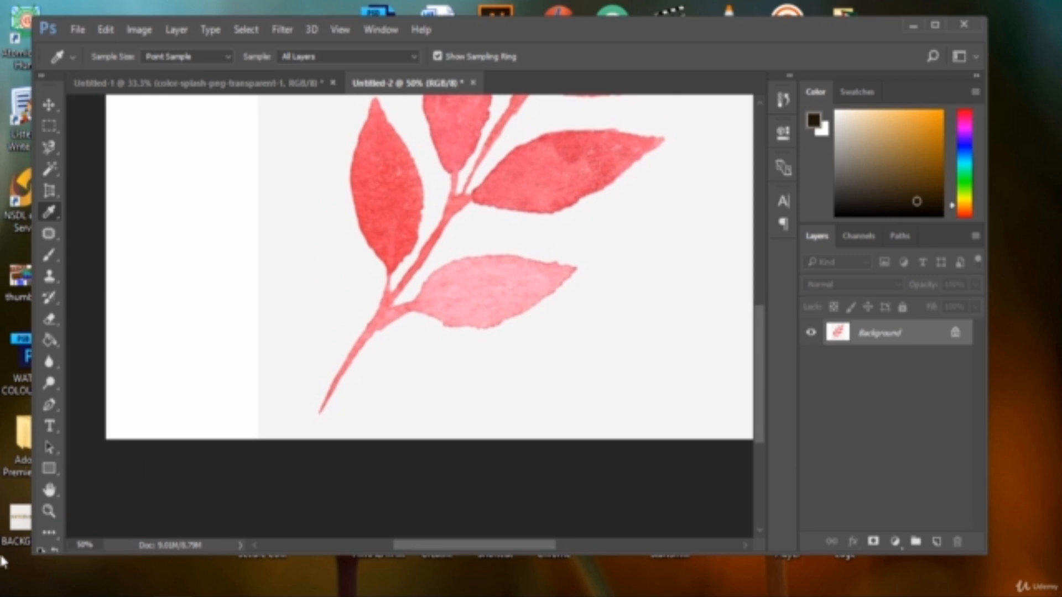
left_click(934, 26)
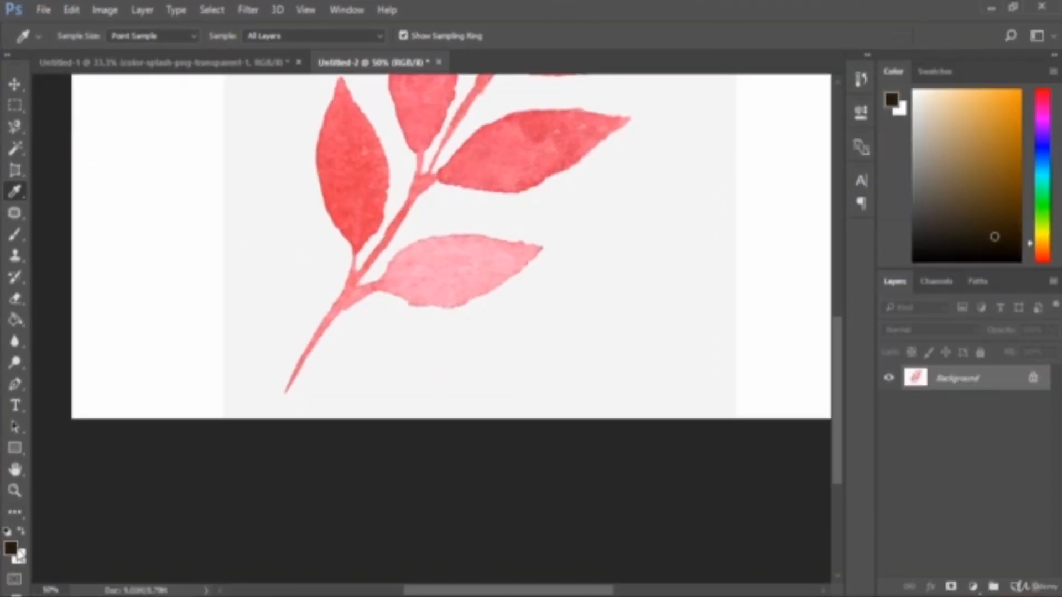
- Restore the window, sample a green from a desktop area outside Photoshop, and maximize the window again
left_click(1013, 7)
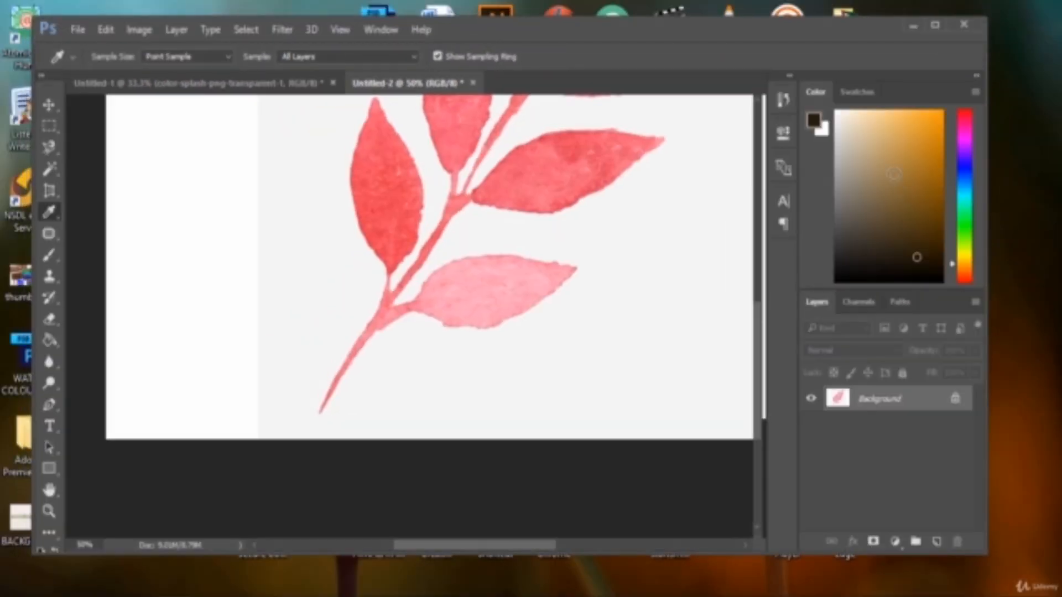
left_click(660, 249)
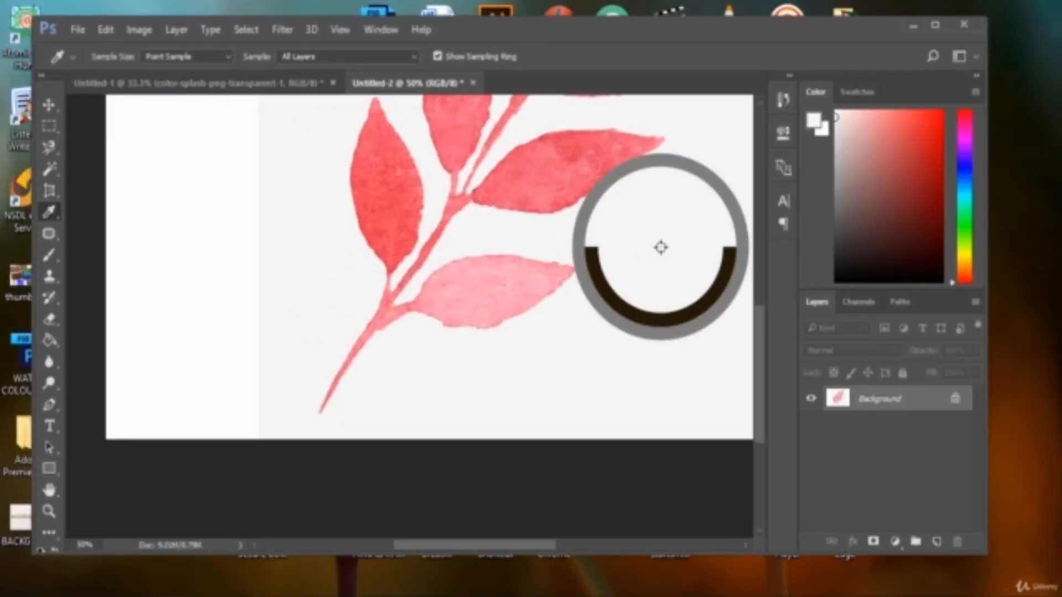
left_click_drag(661, 247, 964, 218)
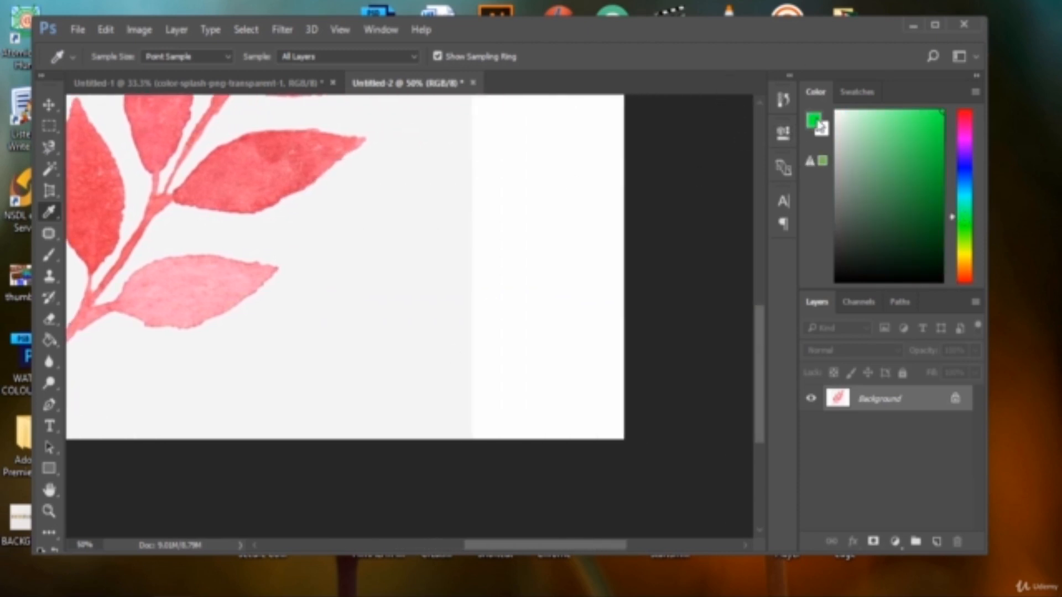
left_click(932, 25)
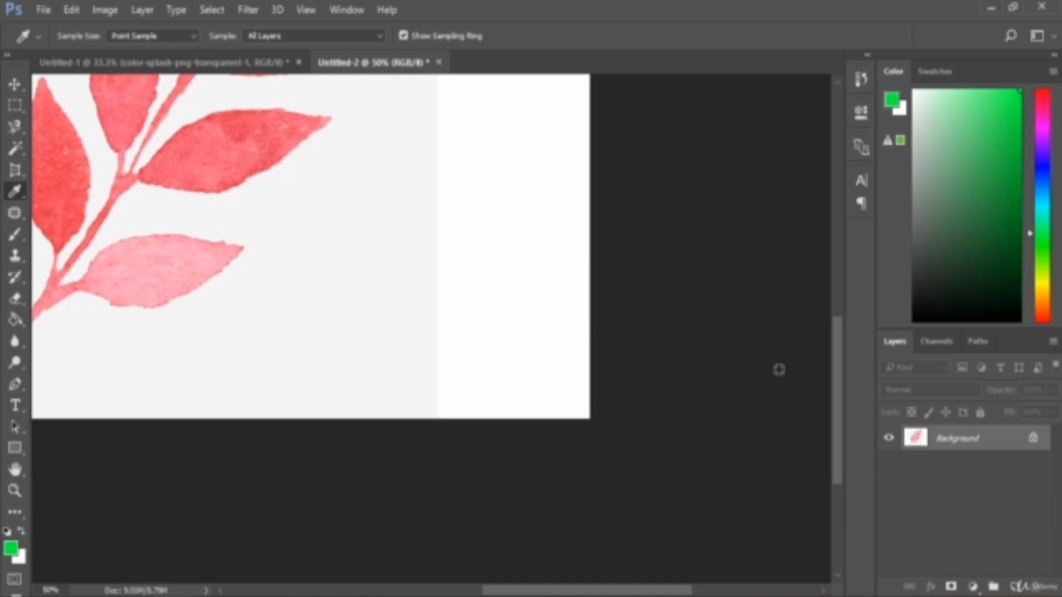